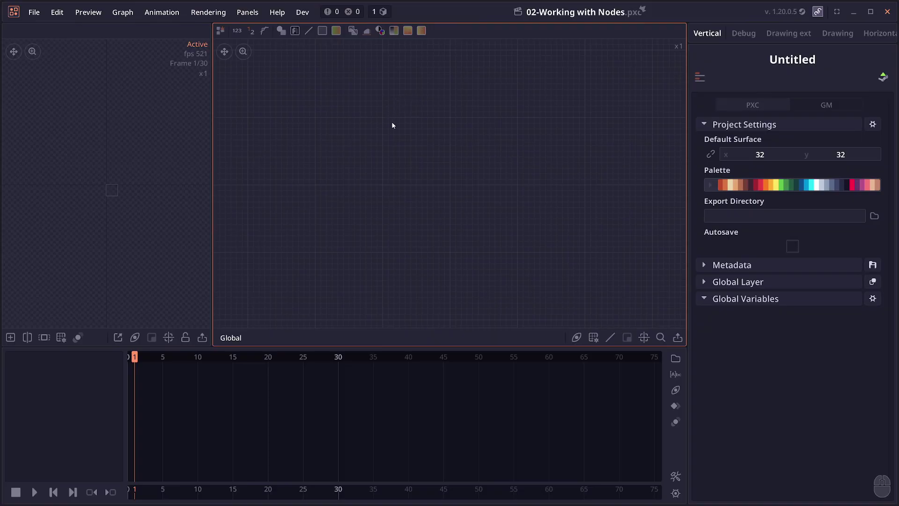
Step: Bring up the node library, add Image GIF to the favourites, and show the Home favourites
right_click(369, 145)
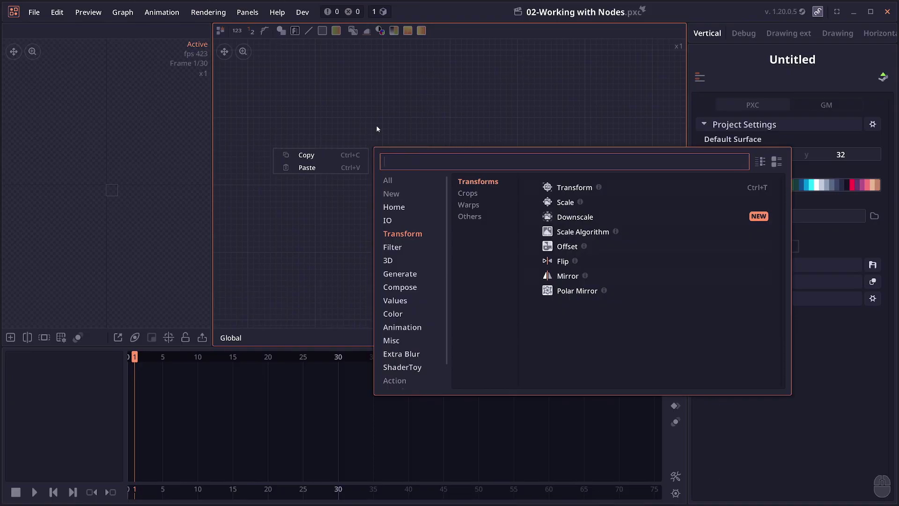
left_click(398, 208)
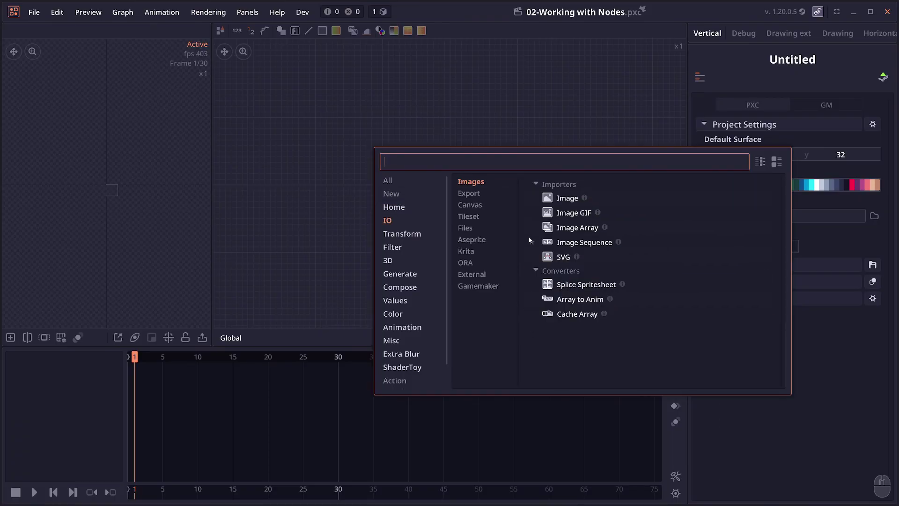
left_click(533, 213)
left_click(407, 206)
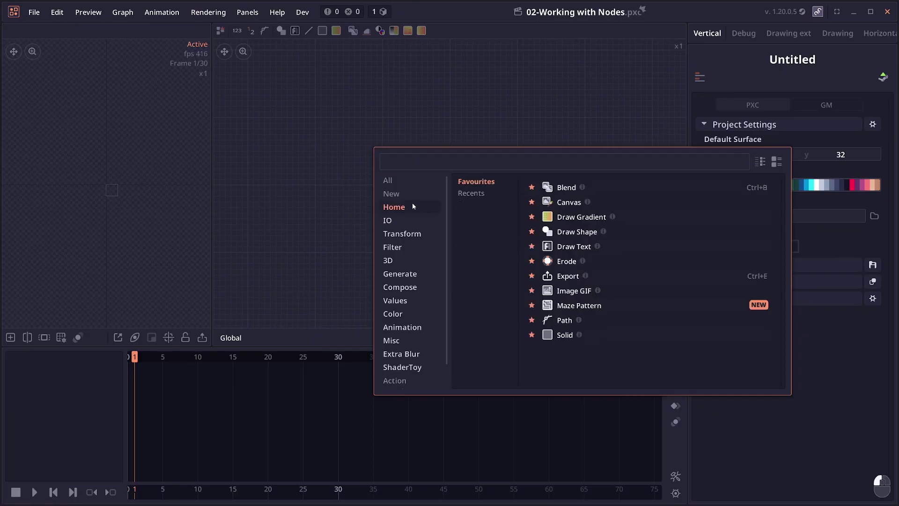
Step: Switch the node library to grid view and browse the image nodes in the IO category
left_click(774, 162)
left_click(814, 192)
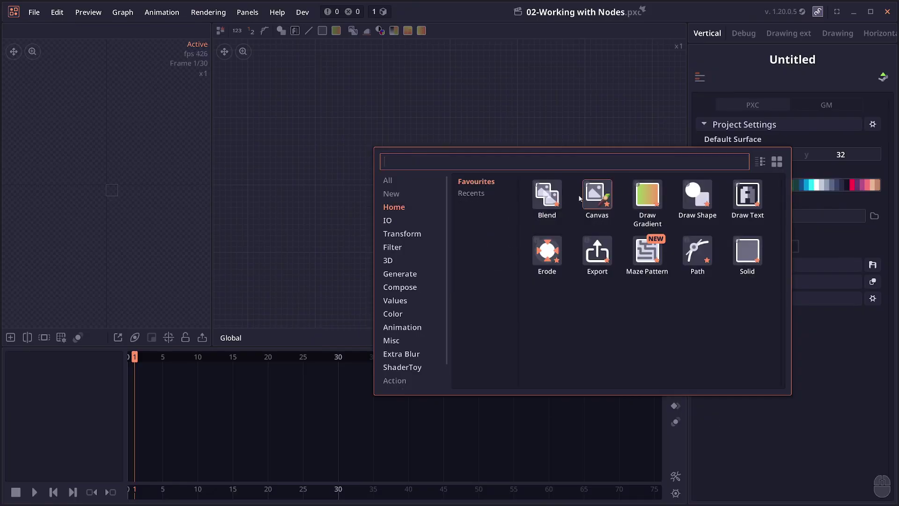
left_click(387, 220)
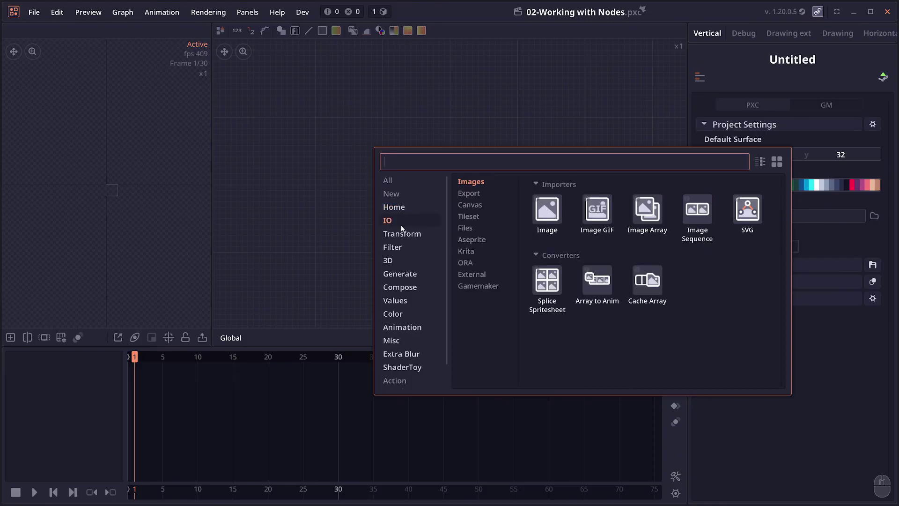
right_click(544, 210)
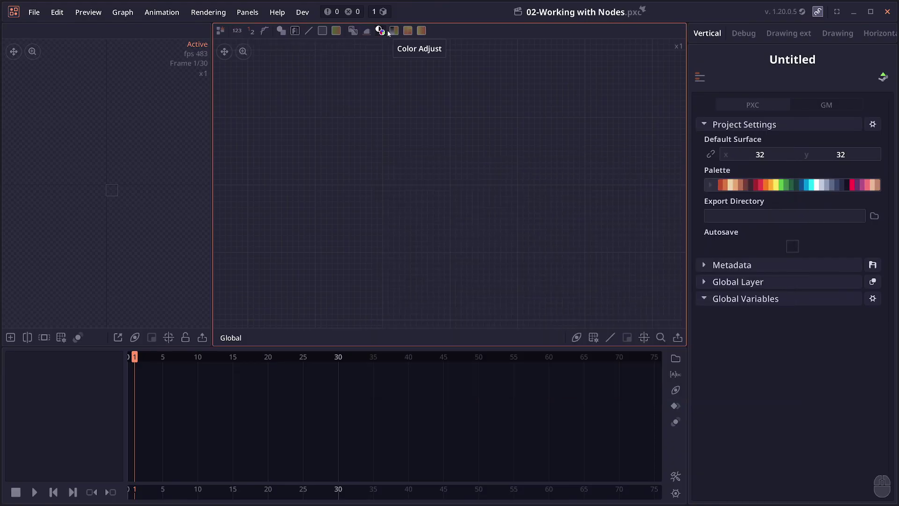
Step: Open the graph topbar for editing and limit its list of available commands to the Node category
right_click(442, 31)
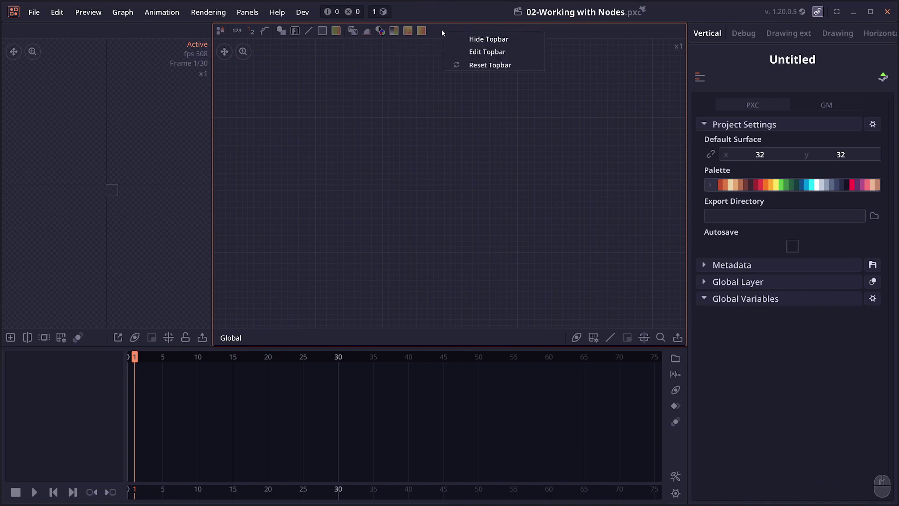
left_click(463, 51)
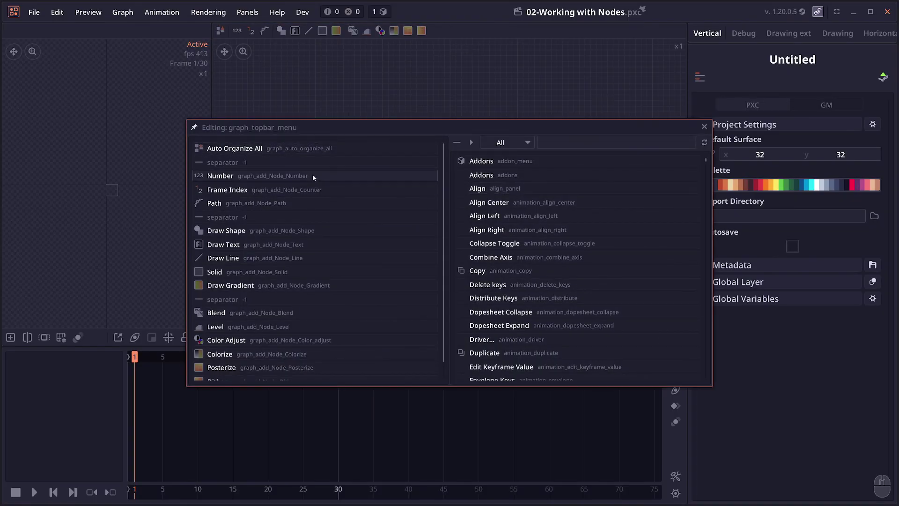
scroll(602, 166, "down", 10)
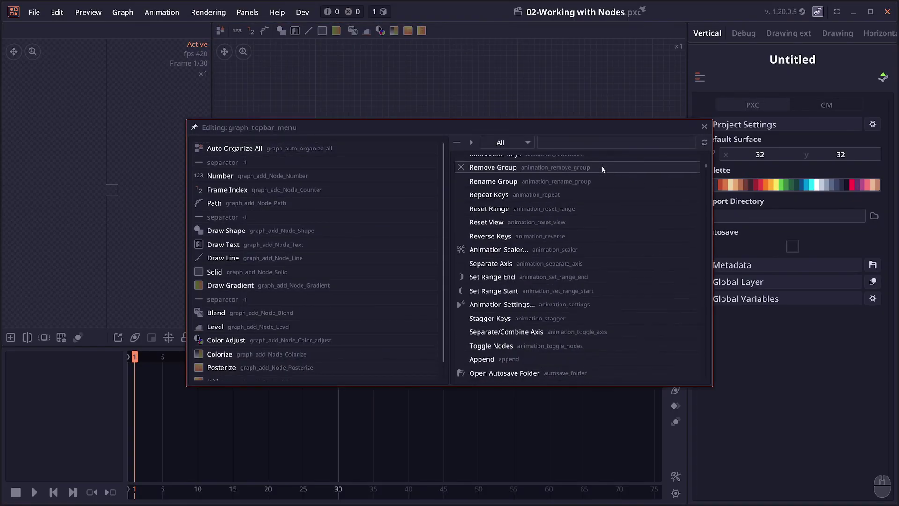
scroll(600, 167, "down", 20)
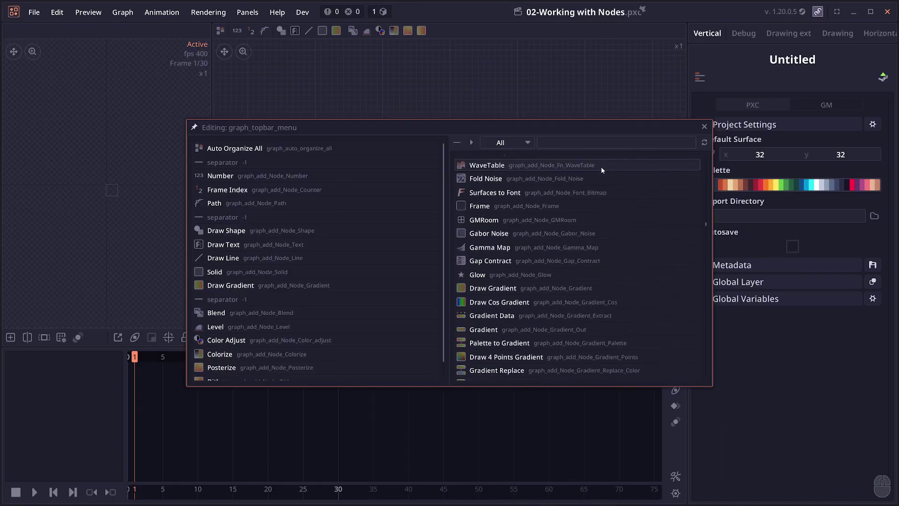
scroll(600, 168, "down", 20)
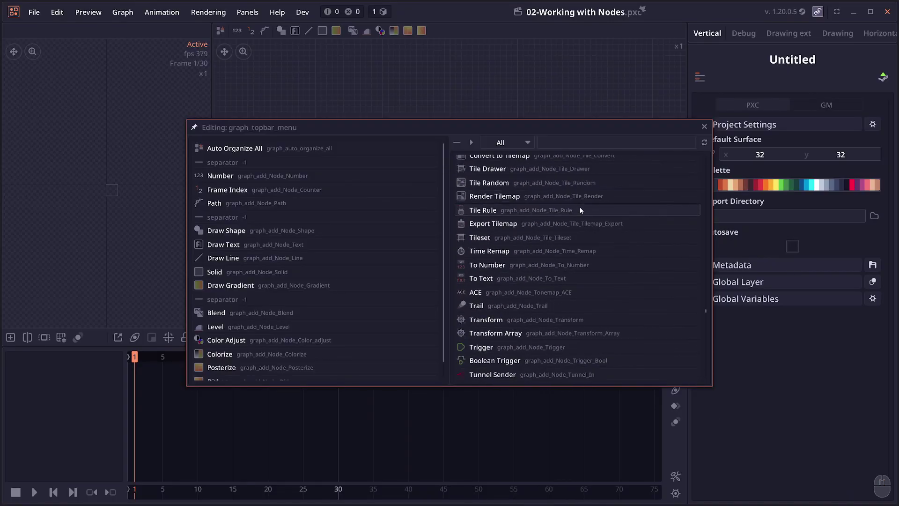
left_click(523, 144)
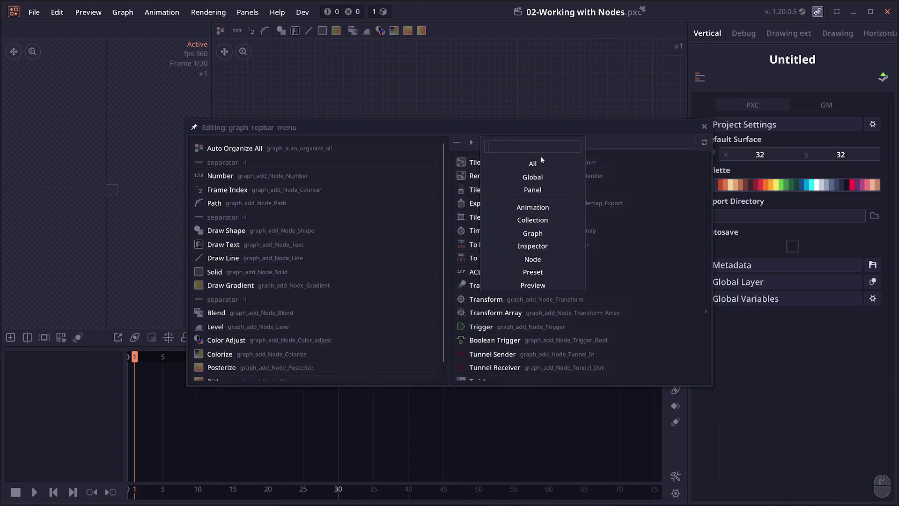
left_click(532, 258)
scroll(567, 271, "down", 5)
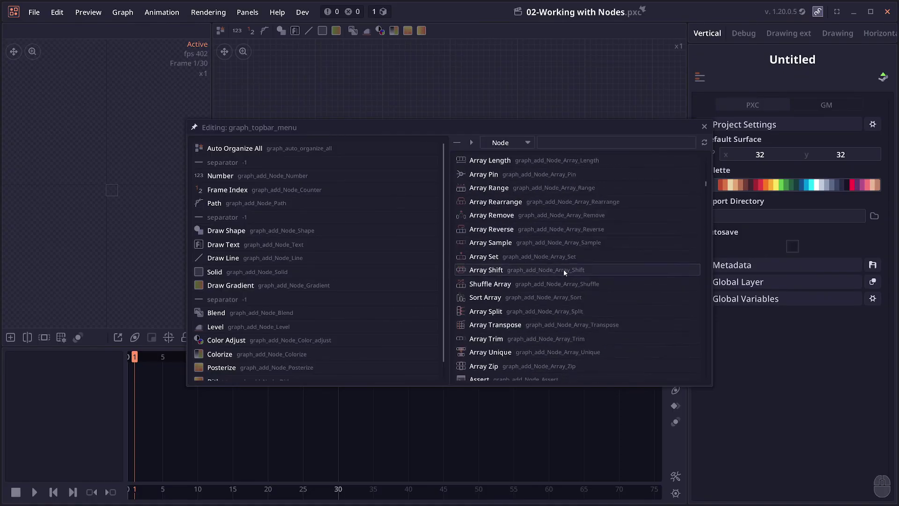
scroll(563, 268, "down", 15)
Step: Look up "blend" among the node commands, remove the Blend command from the graph topbar, and close the editor
left_click(578, 145)
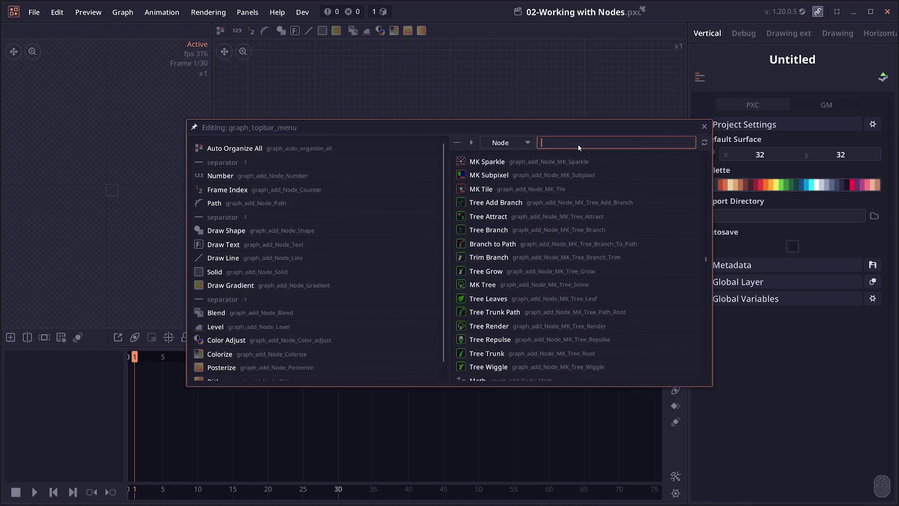
type("blend")
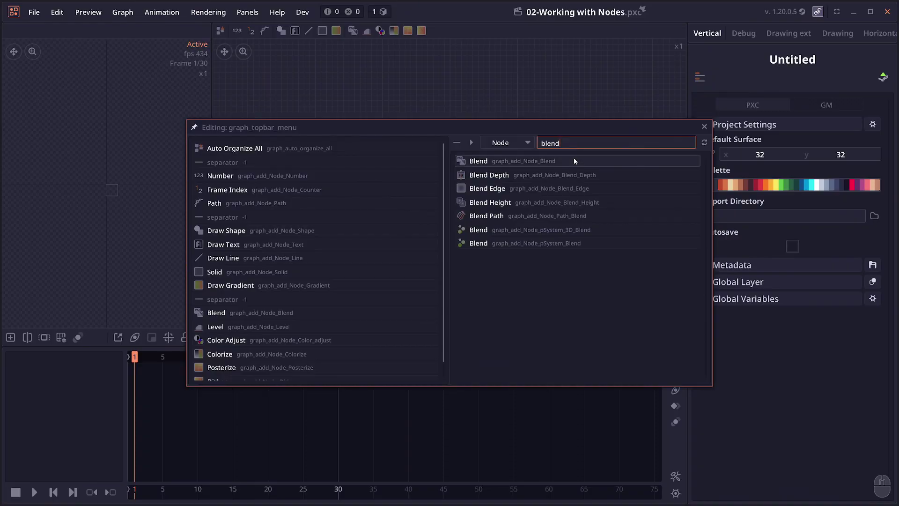
left_click_drag(526, 166, 270, 313)
left_click(386, 112)
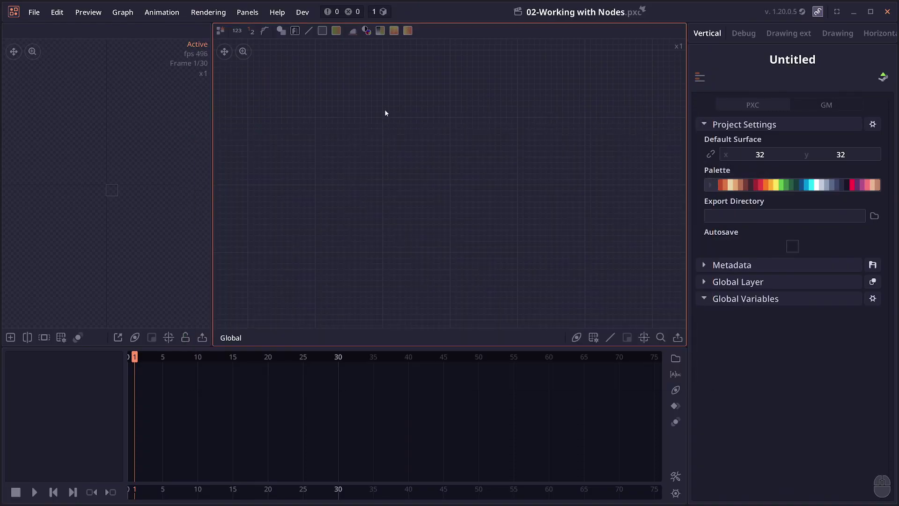
Step: Add a Draw Shape node to the middle of the graph
left_click(281, 31)
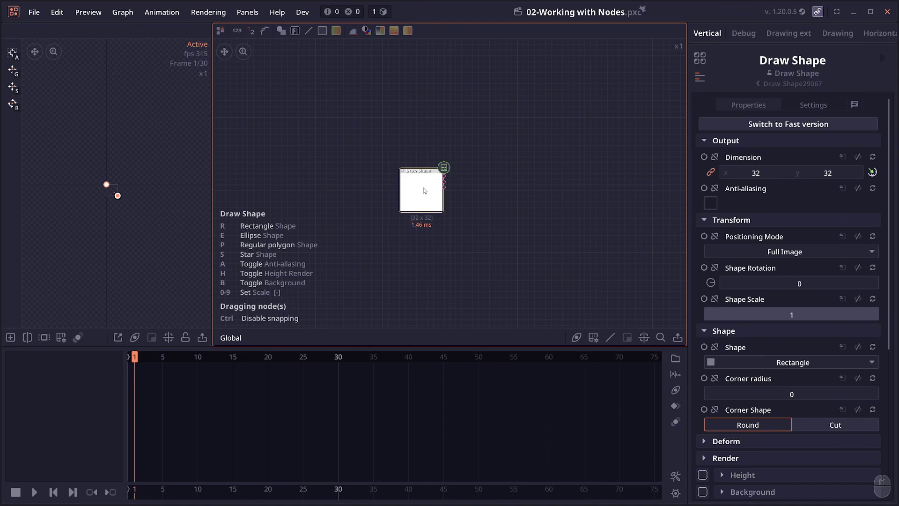
scroll(424, 190, "up", 4)
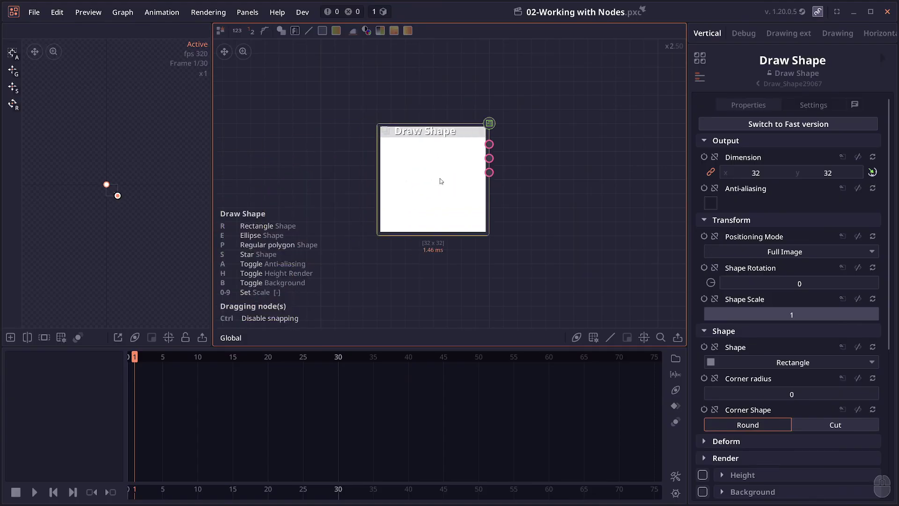
scroll(789, 401, "down", 3)
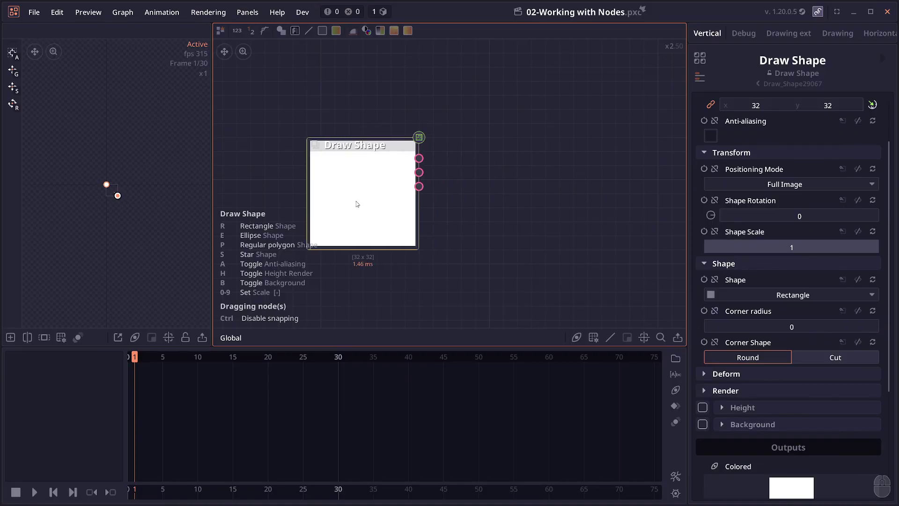
Step: Try the ellipse and regular polygon shapes on the Draw Shape node, turning height render on and off
key("e")
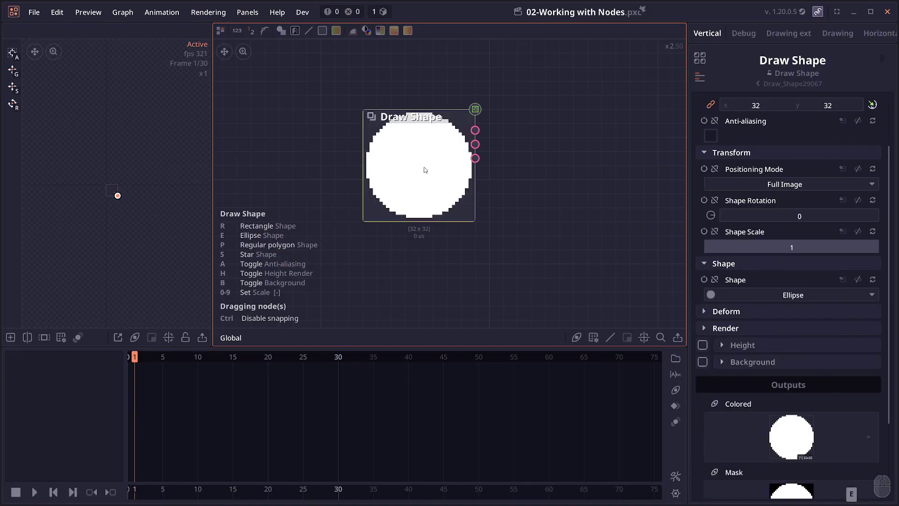
key("p")
key("h")
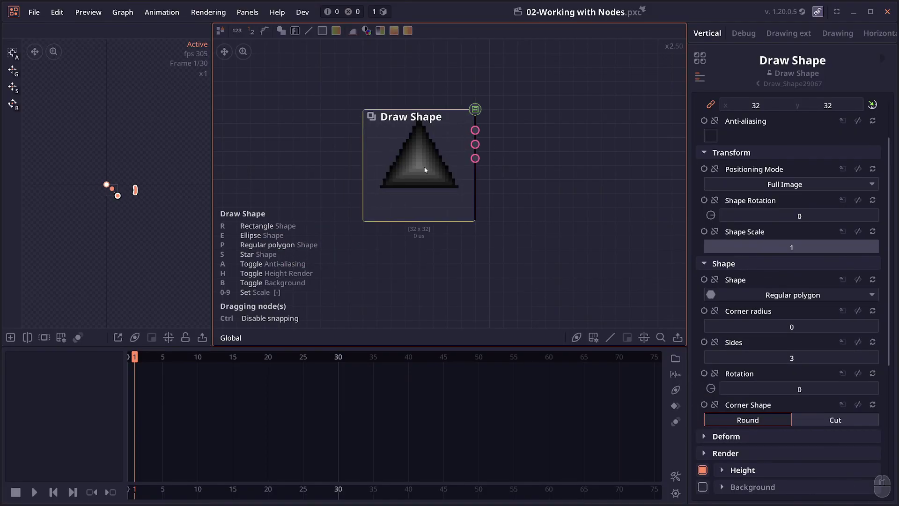
key("h")
Step: Make the node's shape an ellipse with a scale of 0.8 and switch the node to its Fast version
key("e")
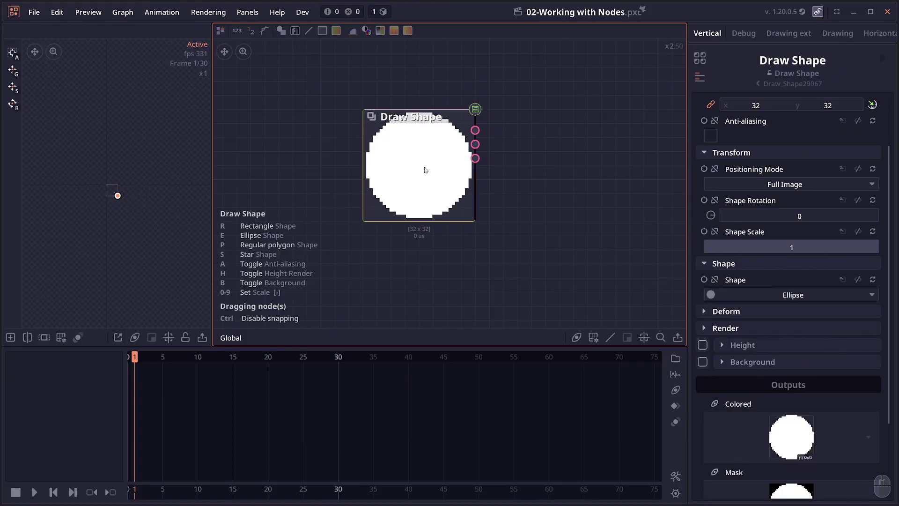
left_click_drag(425, 170, 431, 166)
key("5")
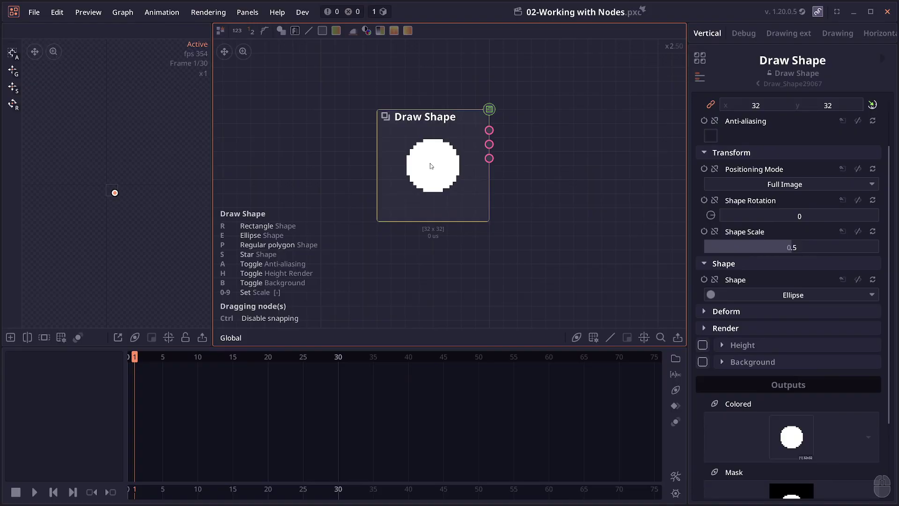
key("8")
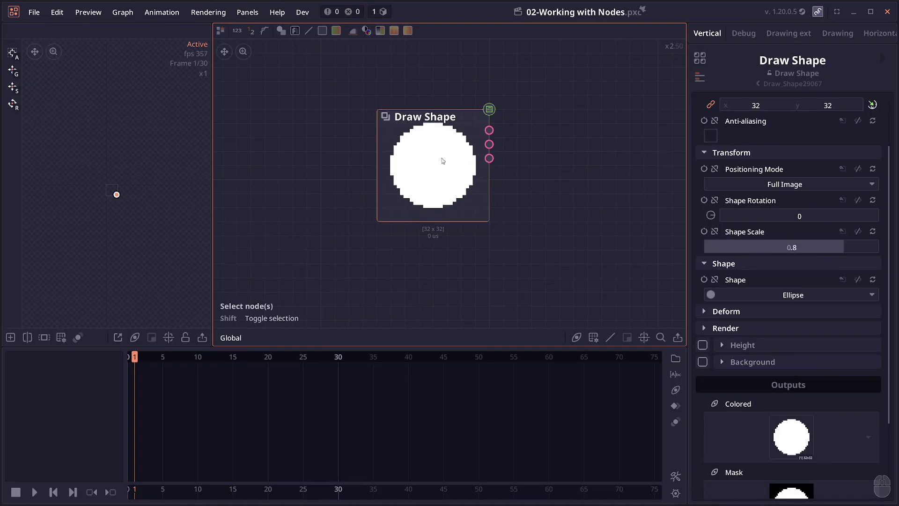
mouse_move(453, 191)
left_mouse_down()
mouse_move(509, 176)
mouse_move(381, 161)
left_mouse_up()
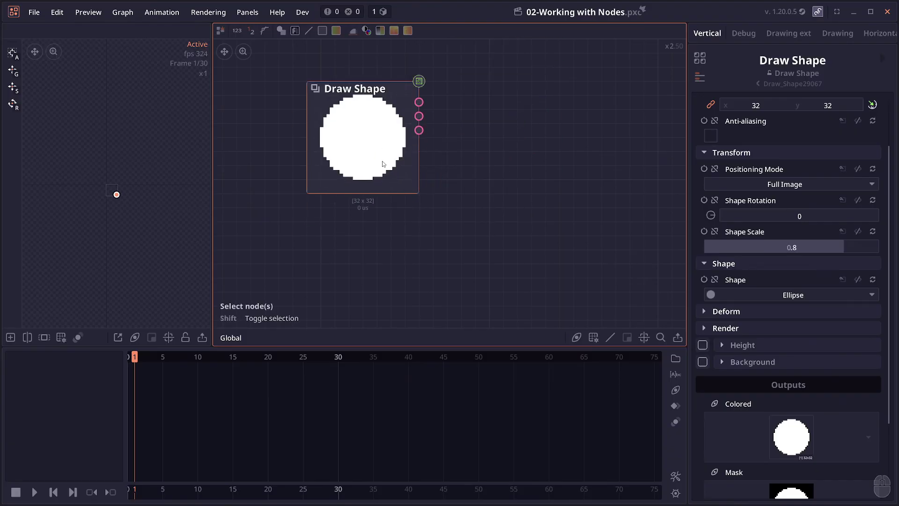
left_click(456, 200)
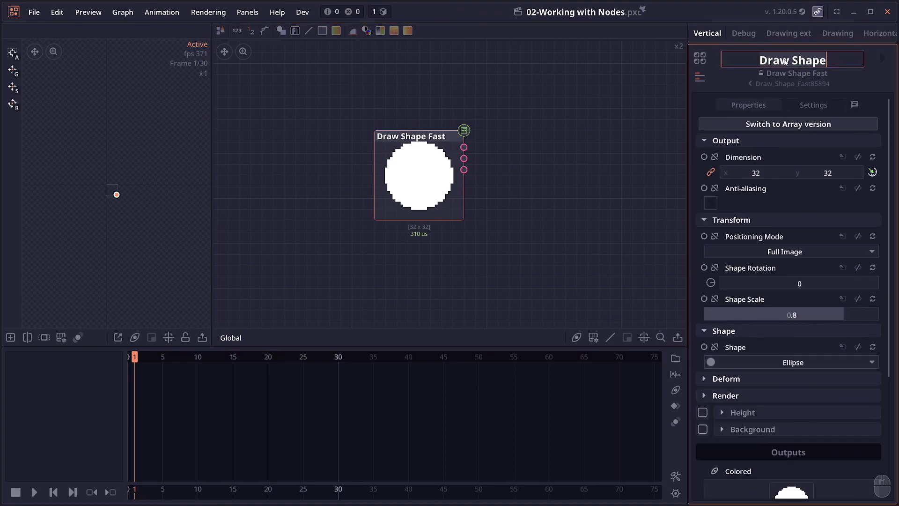
Step: Rename the Draw Shape Fast node as test
left_click(785, 62)
key("ctrl+a")
type("test")
key("Return")
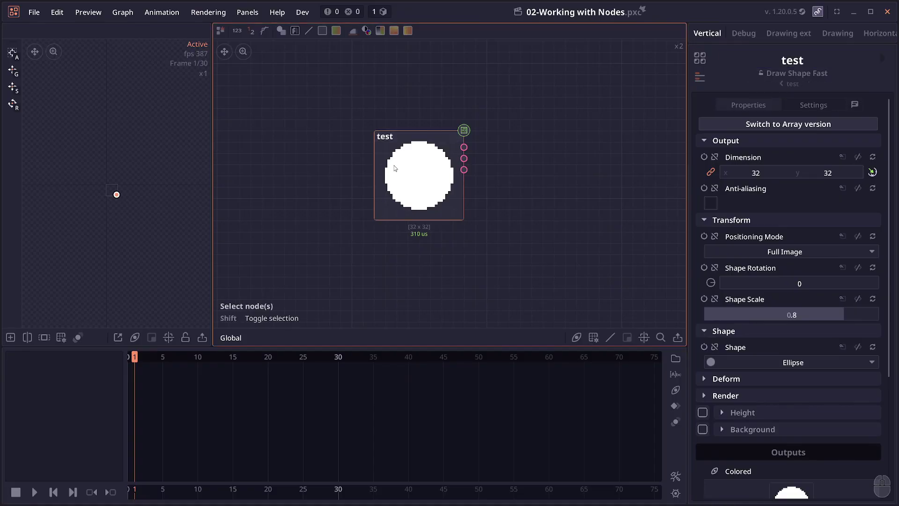
Step: Reposition the node slightly in the graph and rename it as 123
mouse_move(414, 199)
left_mouse_down()
mouse_move(398, 169)
mouse_move(408, 184)
left_mouse_up()
key("F2")
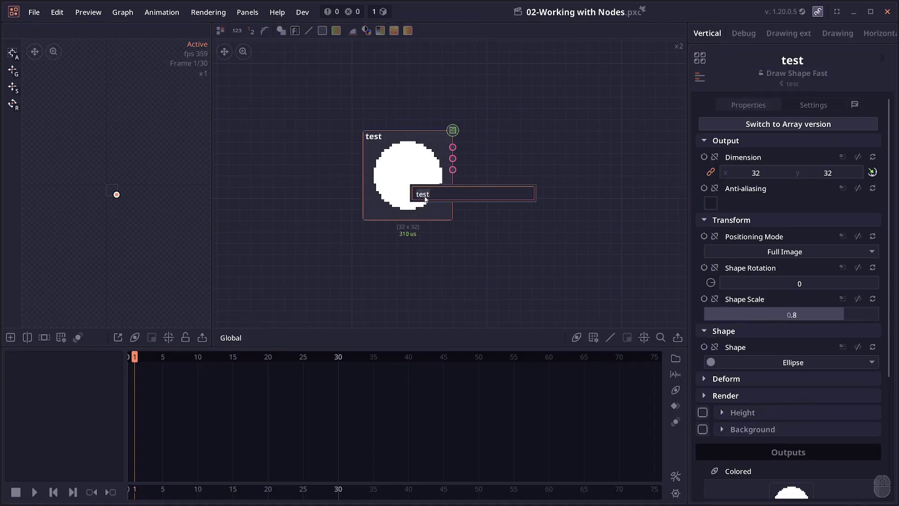
type("123")
key("Return")
right_click(405, 169)
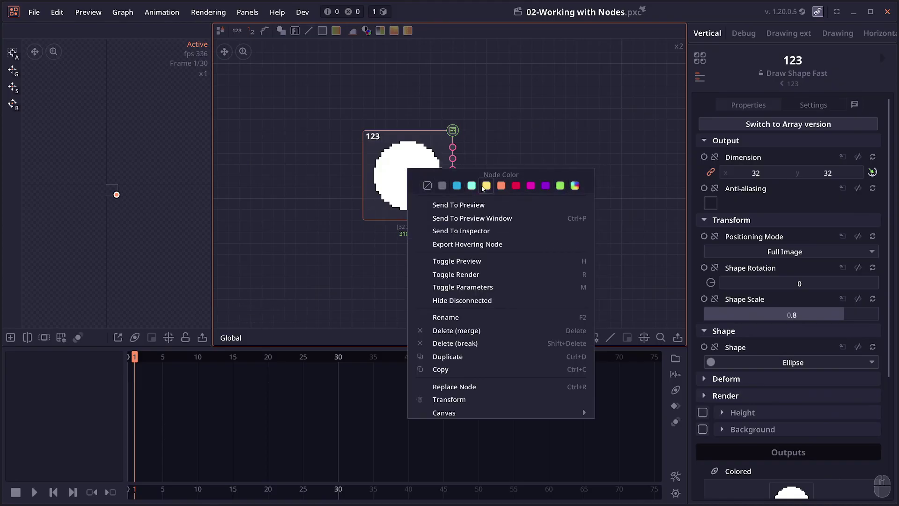
right_click(406, 206)
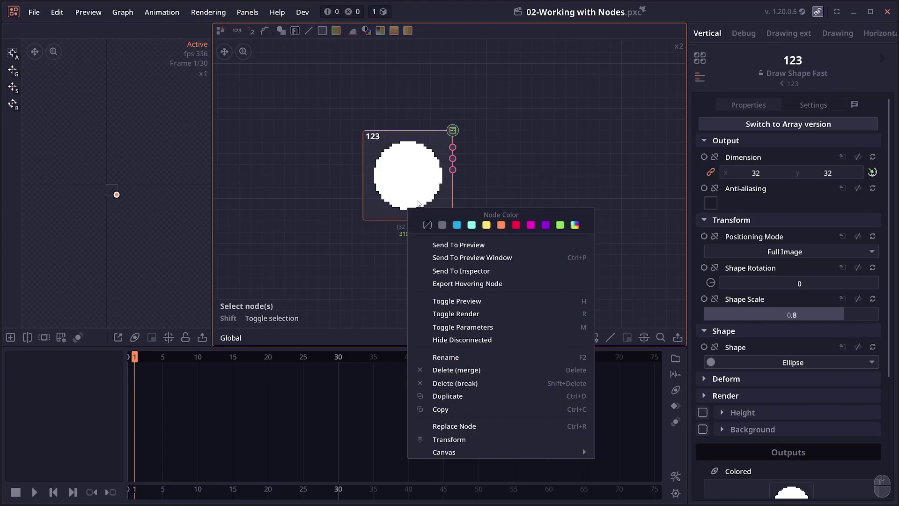
left_click(411, 196)
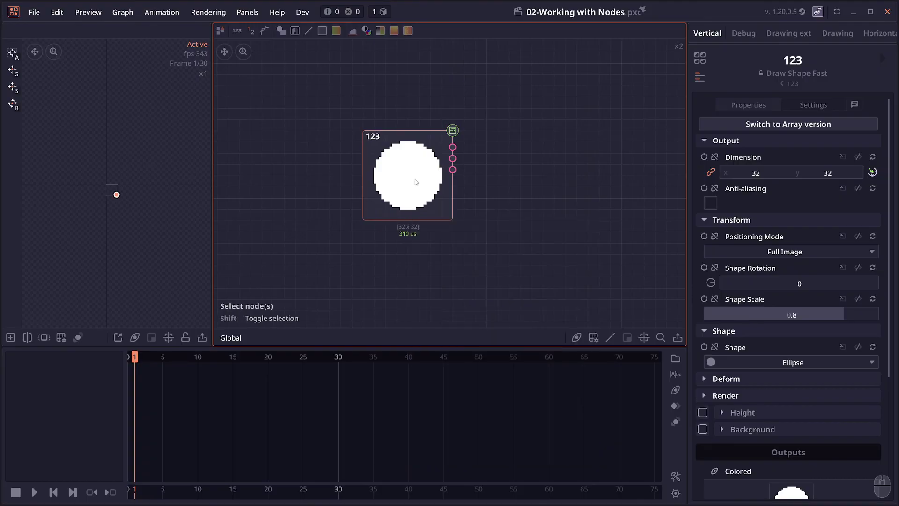
Step: Display parameters on the node itself, making Shape Rotation, Shape Scale and Shape visible there
key("h")
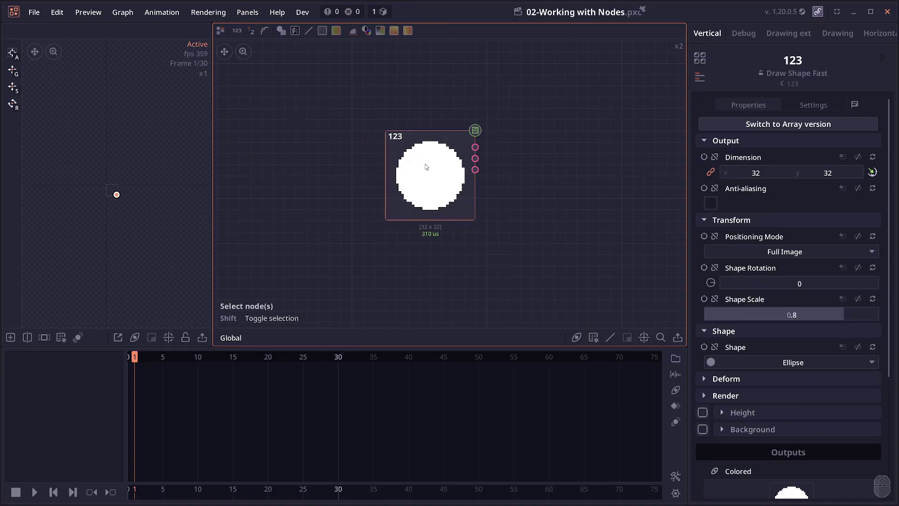
key("m")
scroll(759, 210, "down", 3)
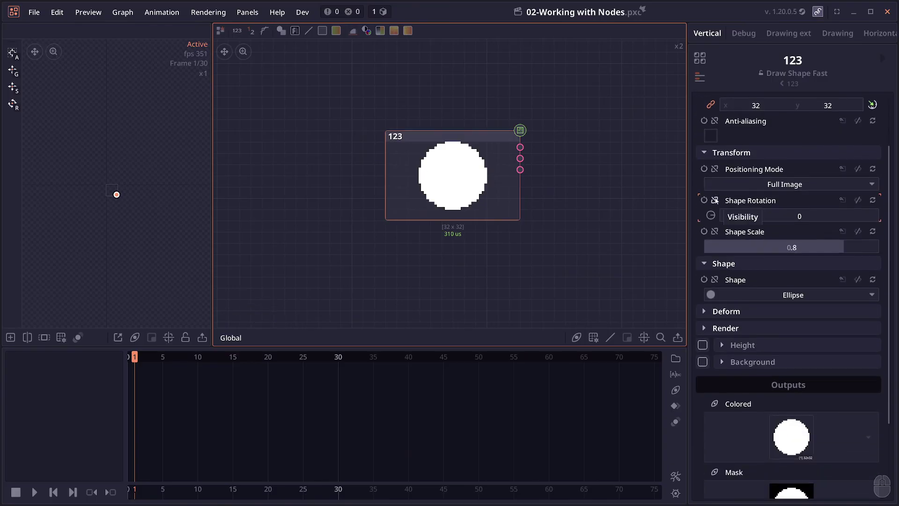
left_click(714, 169)
left_click(716, 201)
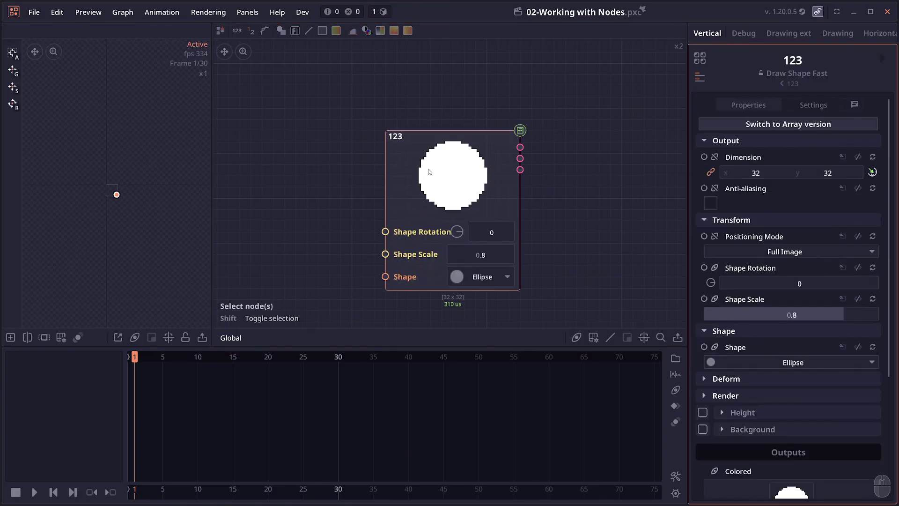
Step: Change the node's shape to a rectangle with a rotation of about 124.8 and a scale of 0.62
mouse_move(476, 255)
left_mouse_down()
mouse_move(500, 255)
mouse_move(459, 255)
mouse_move(472, 254)
left_mouse_up()
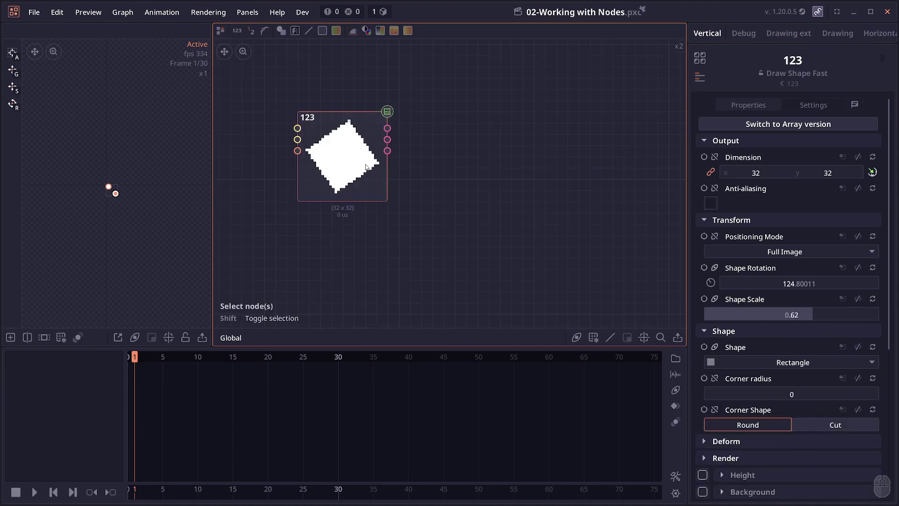
Step: Toggle the 123 node's preview and chain two Transform nodes after it
left_click_drag(366, 167, 379, 168)
right_click(362, 143)
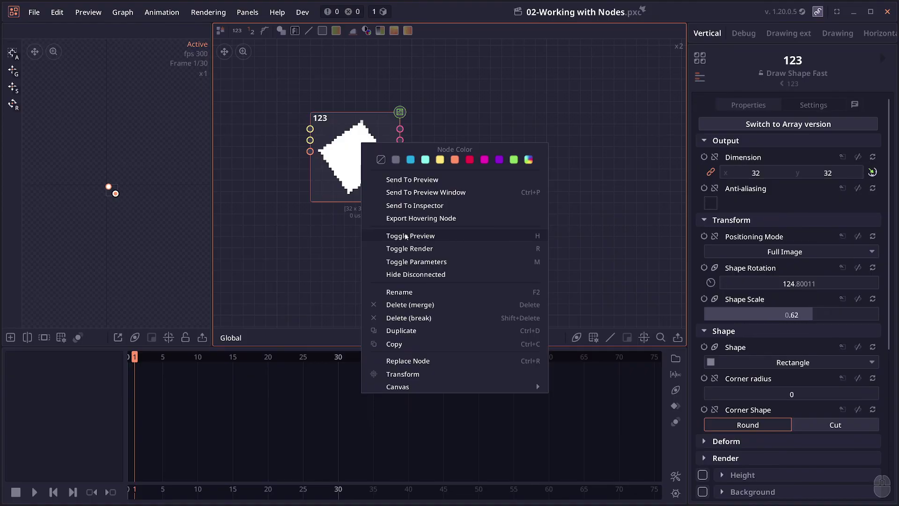
left_click(406, 235)
right_click(352, 148)
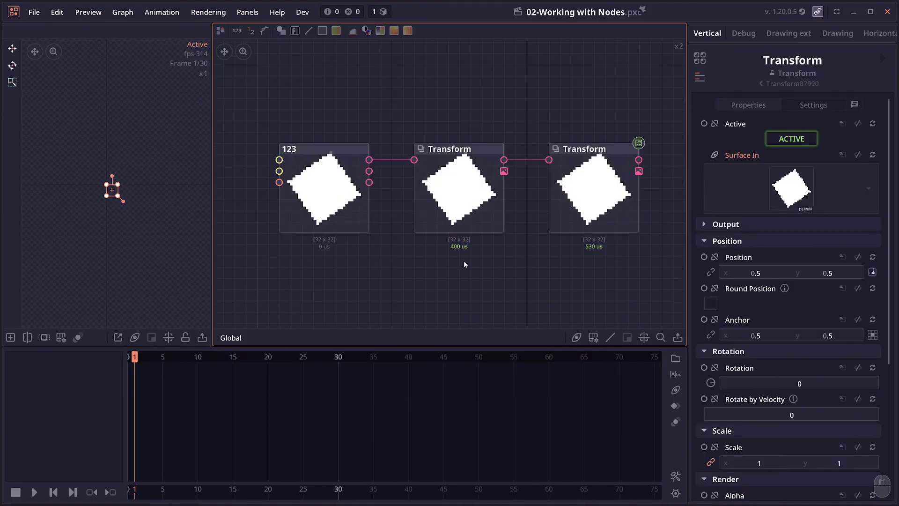
Step: Delete the middle Transform node with its connections merged, and undo the deletion
left_click(468, 212)
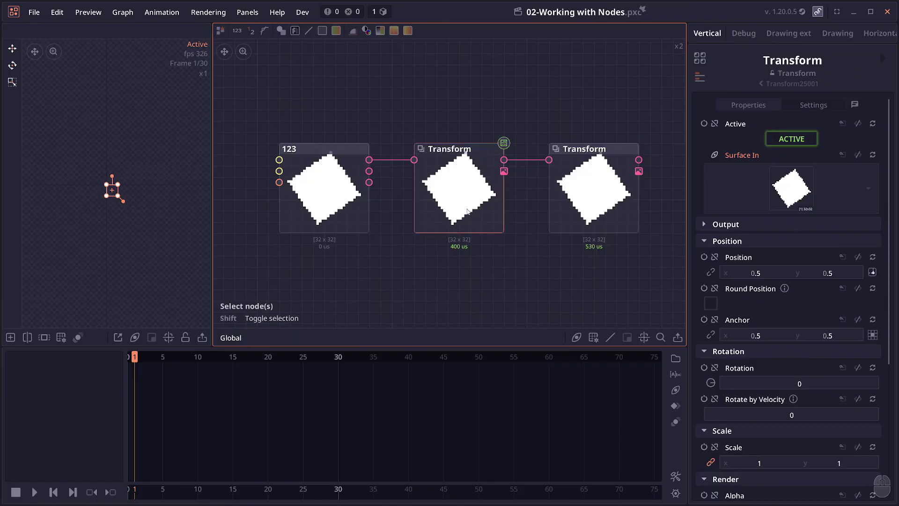
key("Delete")
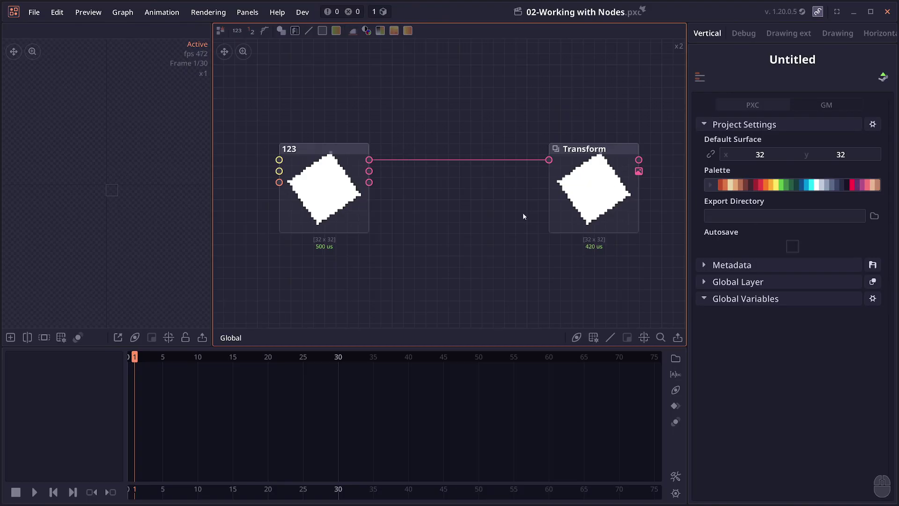
key("ctrl+z")
Step: Move the middle Transform node up, delete it with its connections broken, and undo the changes
left_click(462, 149)
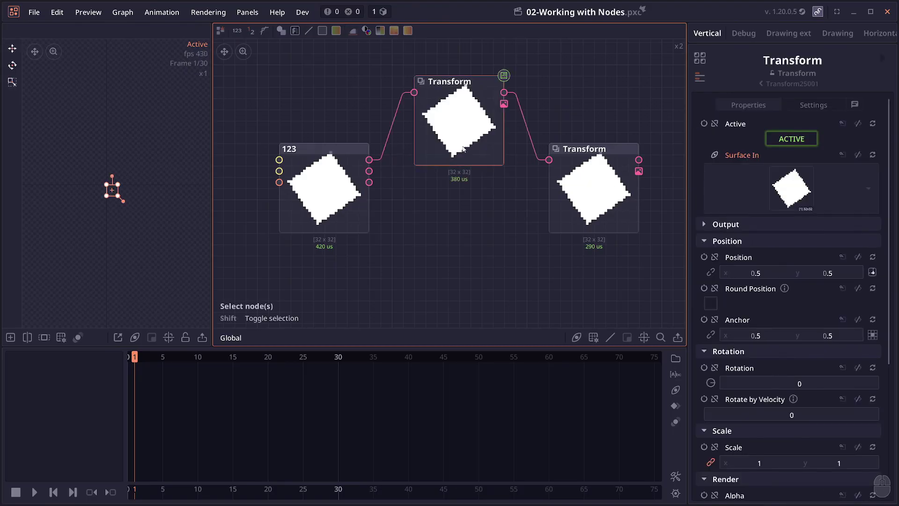
key("shift+Delete")
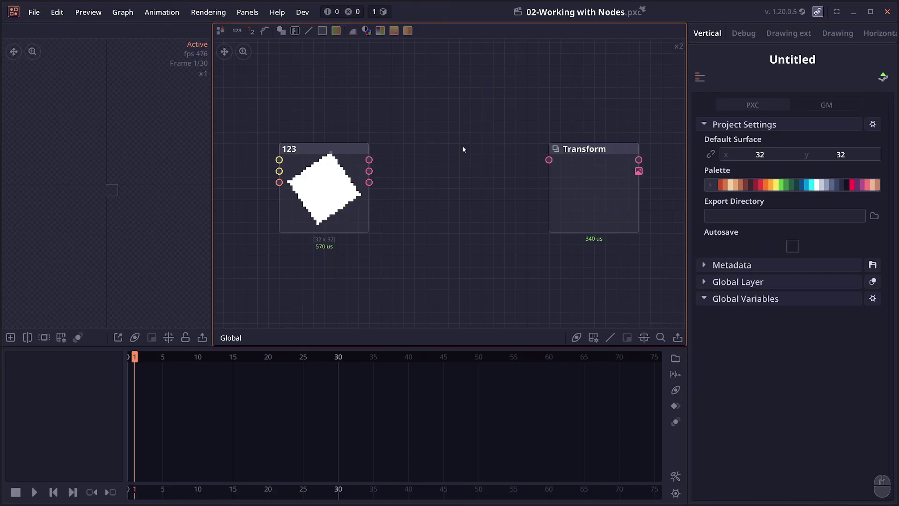
key("ctrl+z")
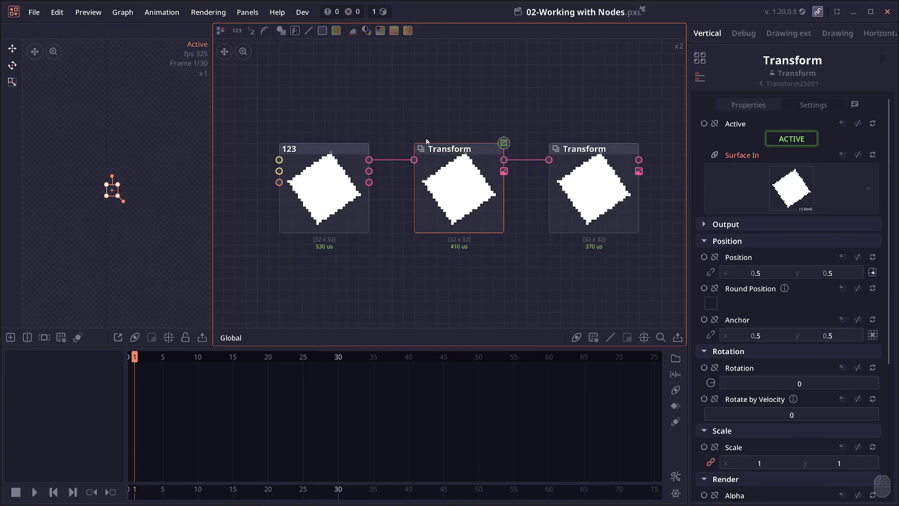
Step: Replace the middle Transform node with a Blur node, keeping its place in the chain
right_click(454, 171)
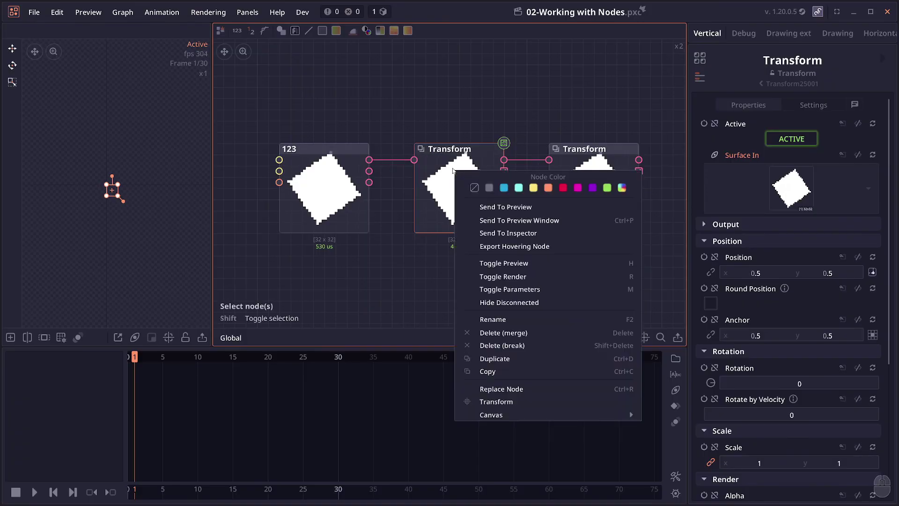
left_click(531, 389)
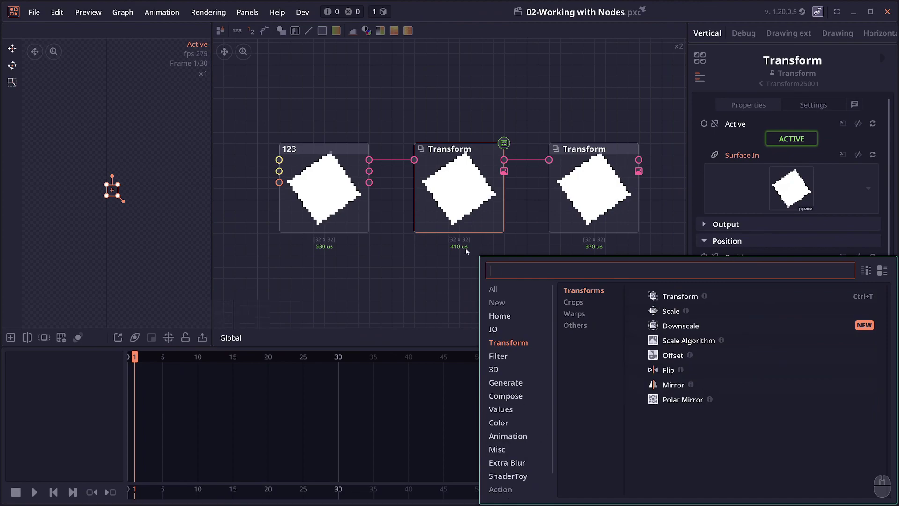
type("blue")
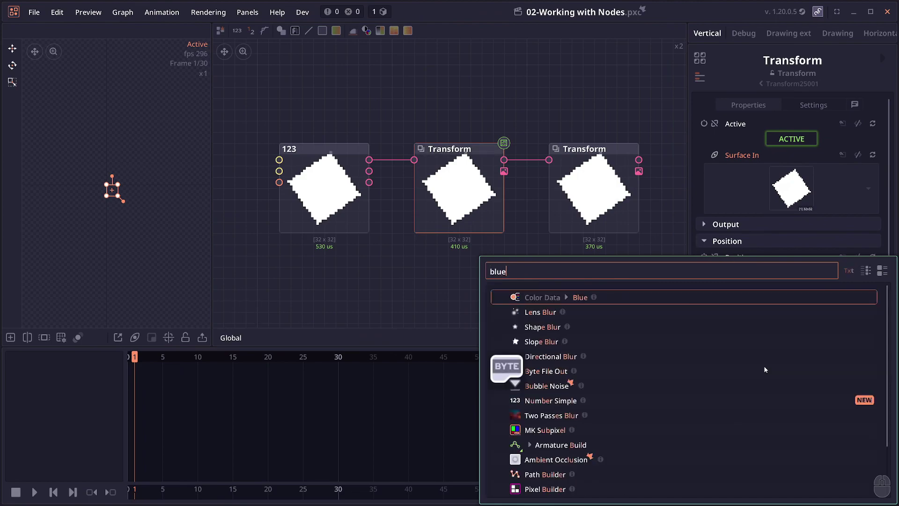
left_click(684, 324)
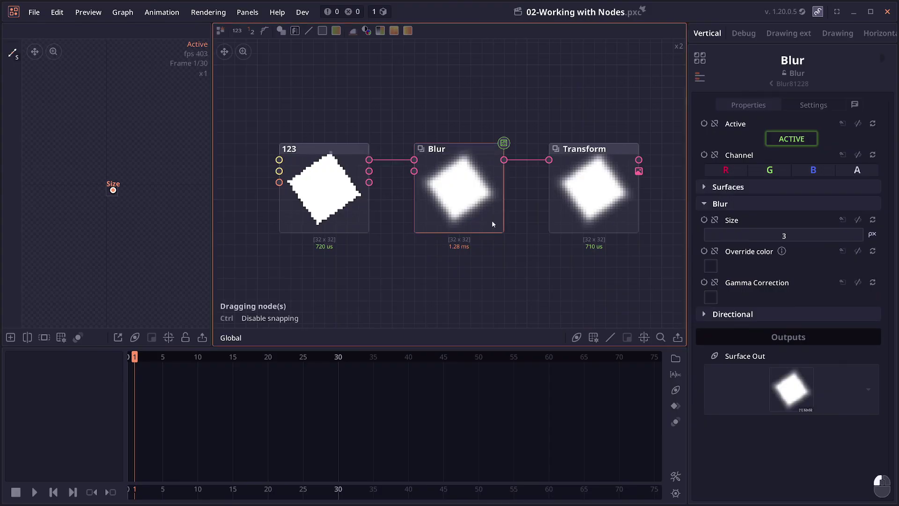
left_click_drag(492, 222, 492, 222)
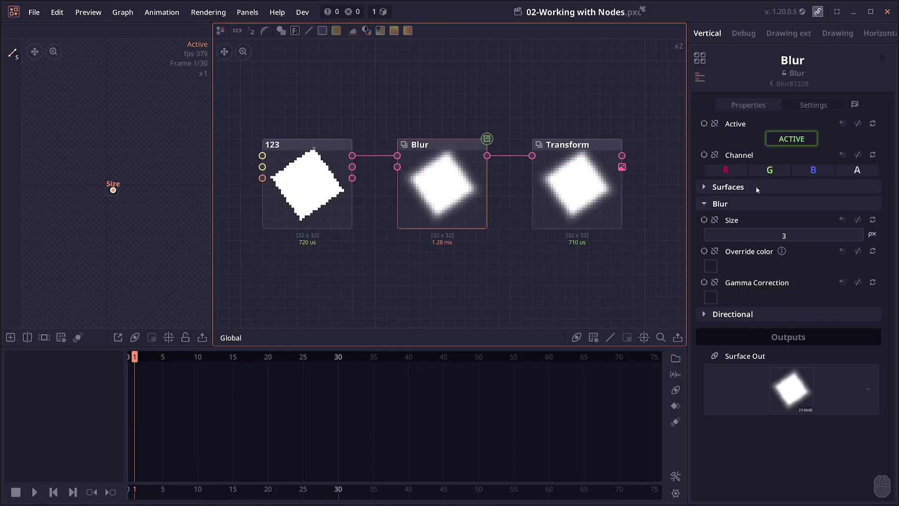
Step: Review the last Transform node's properties, outputs, settings and action history
left_click(769, 461)
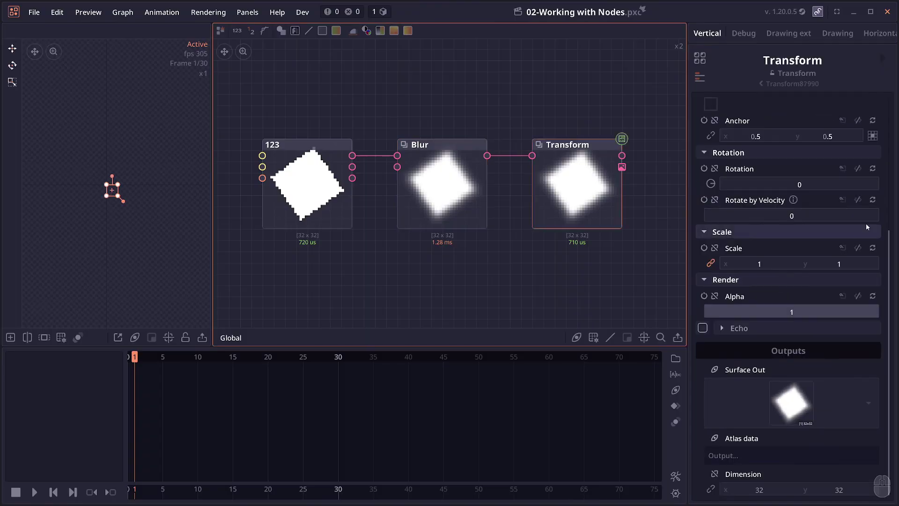
scroll(841, 268, "up", 5)
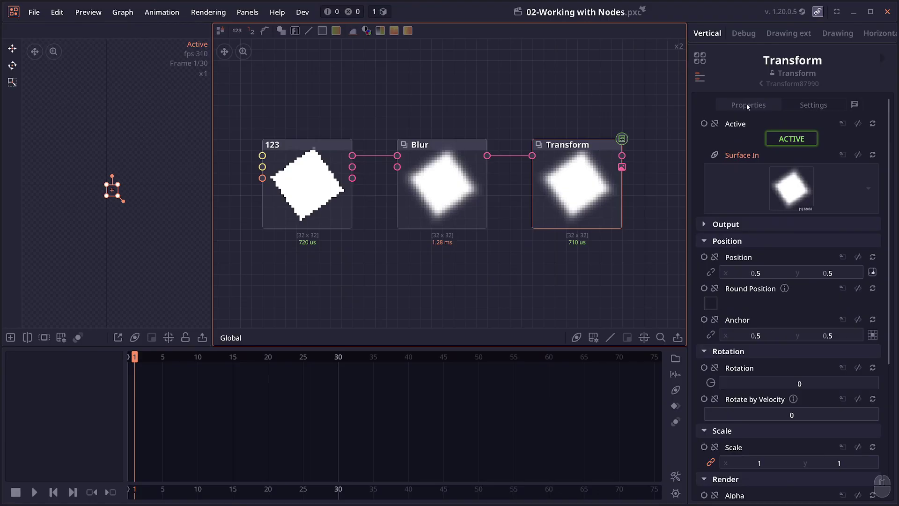
left_click(803, 105)
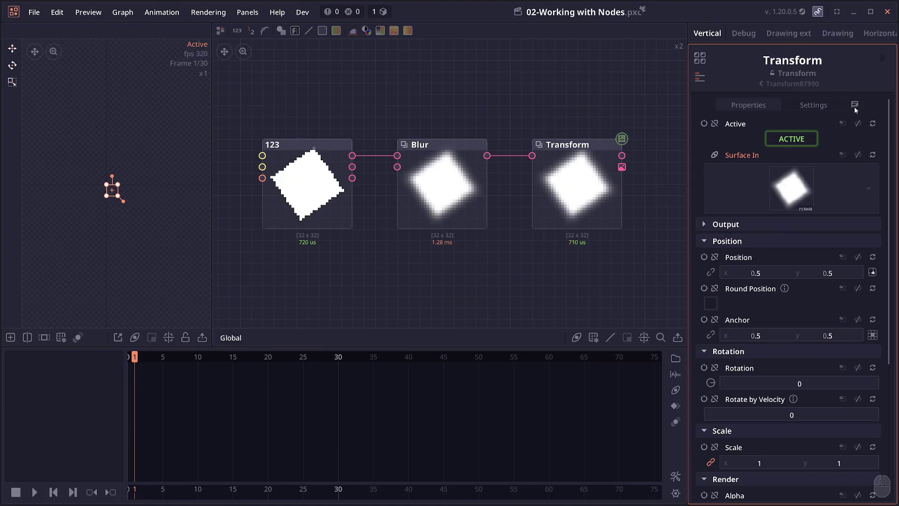
left_click(854, 105)
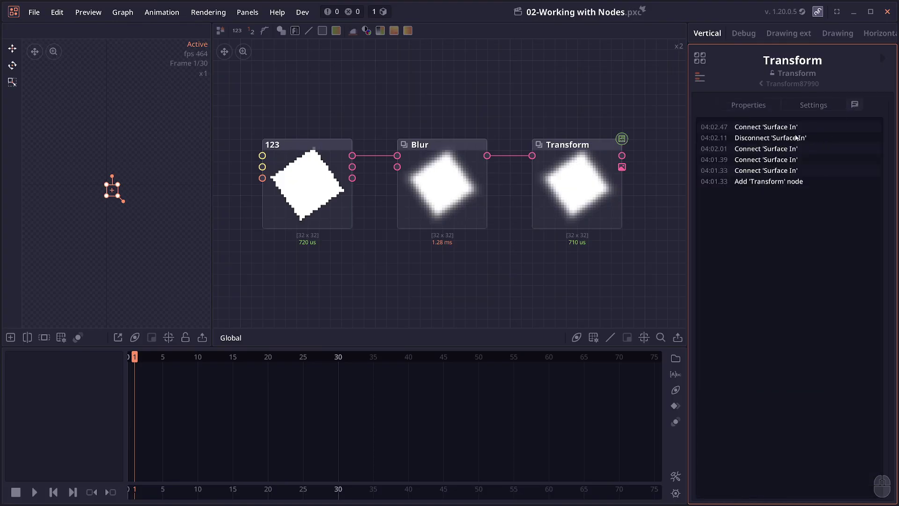
left_click(754, 108)
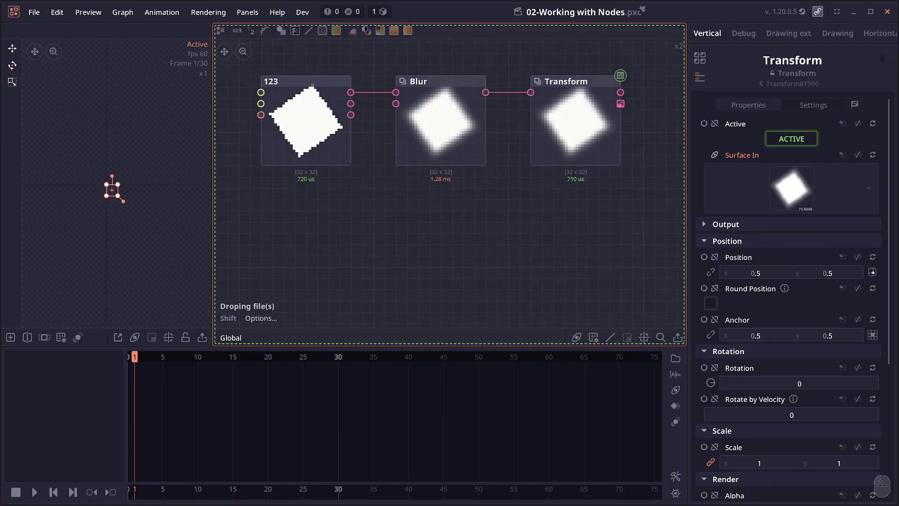
Step: Import the tree image file as an Image node below the chain and replace its image with Waterfall.png
left_click_drag(375, 207, 375, 207)
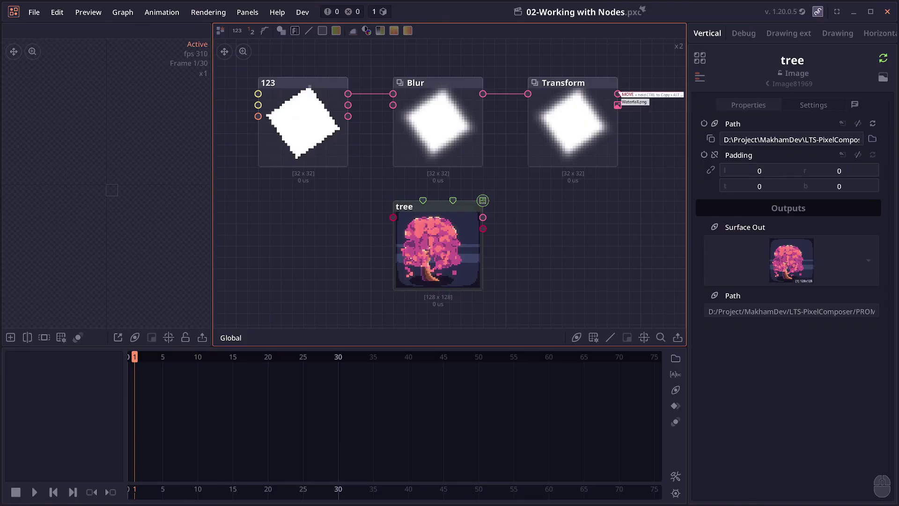
left_click_drag(563, 175, 432, 232)
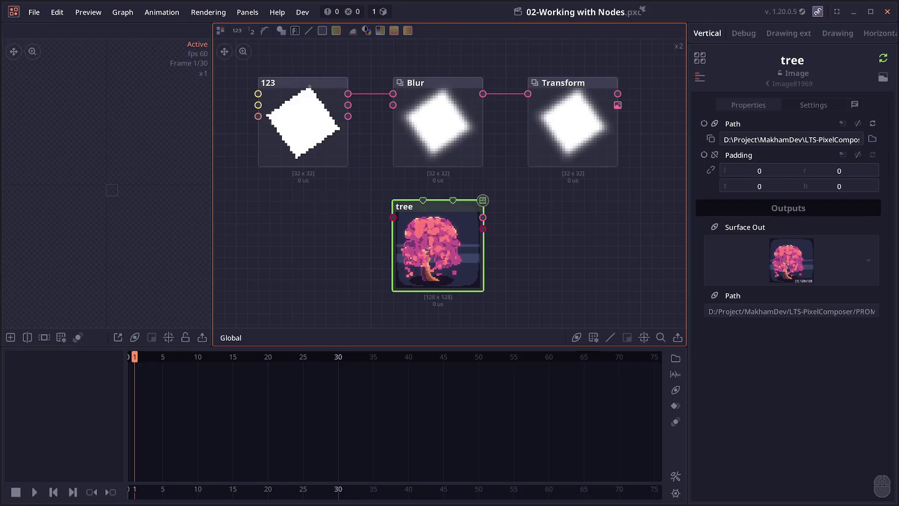
mouse_move(436, 249)
left_mouse_down()
mouse_move(415, 244)
mouse_move(440, 241)
mouse_move(399, 205)
mouse_move(483, 200)
mouse_move(481, 278)
mouse_move(425, 270)
mouse_move(433, 249)
left_mouse_up()
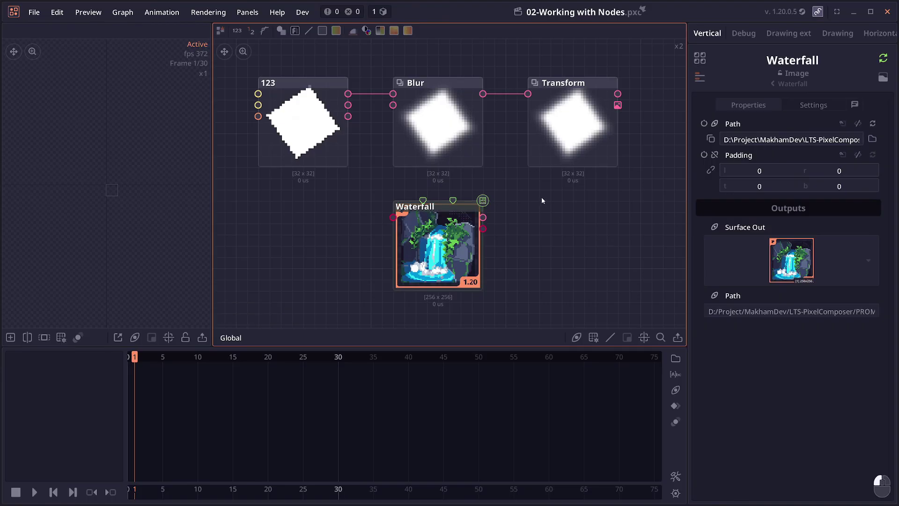
left_click_drag(541, 197, 633, 286)
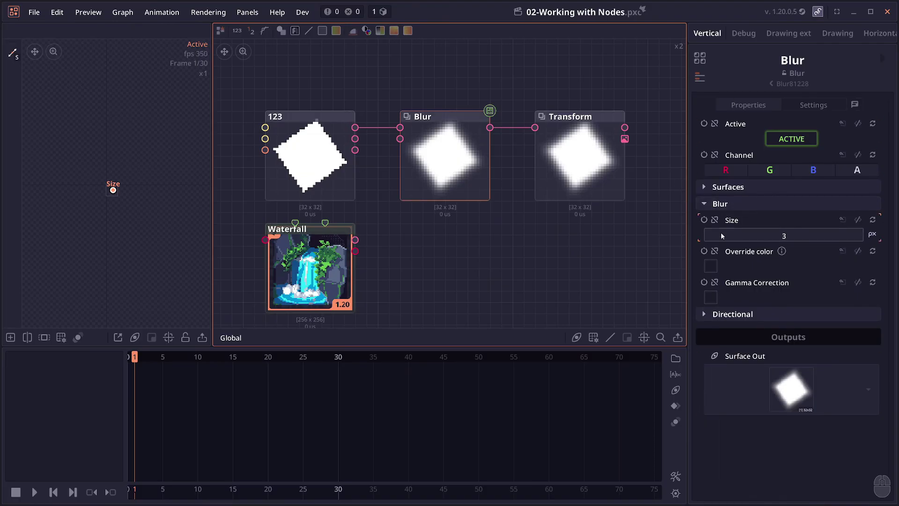
Step: Expand the Blur node's Surfaces inputs and move the Blur node closer to the Transform node
left_click(716, 124)
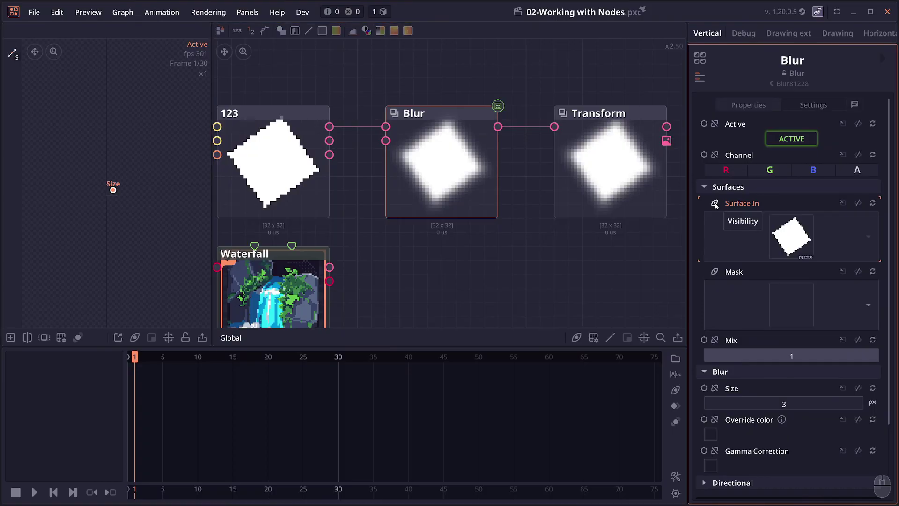
left_click(437, 195)
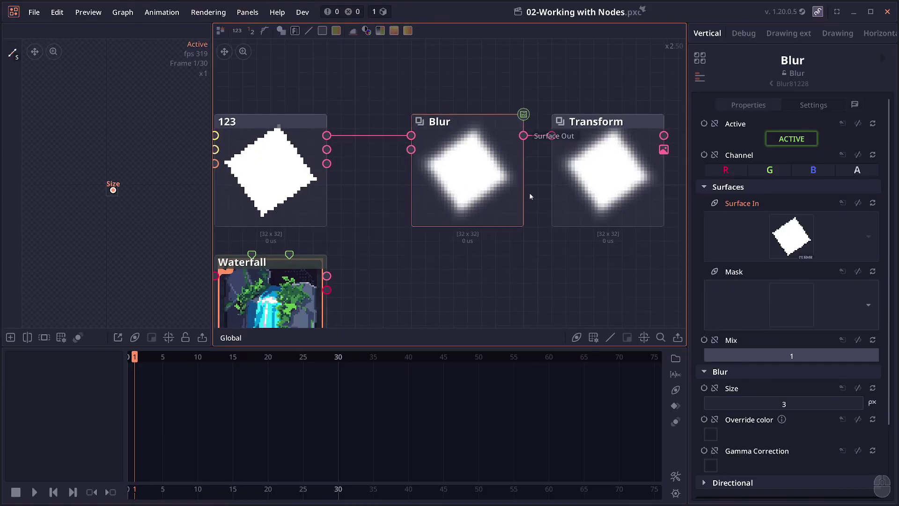
left_click_drag(529, 192, 528, 198)
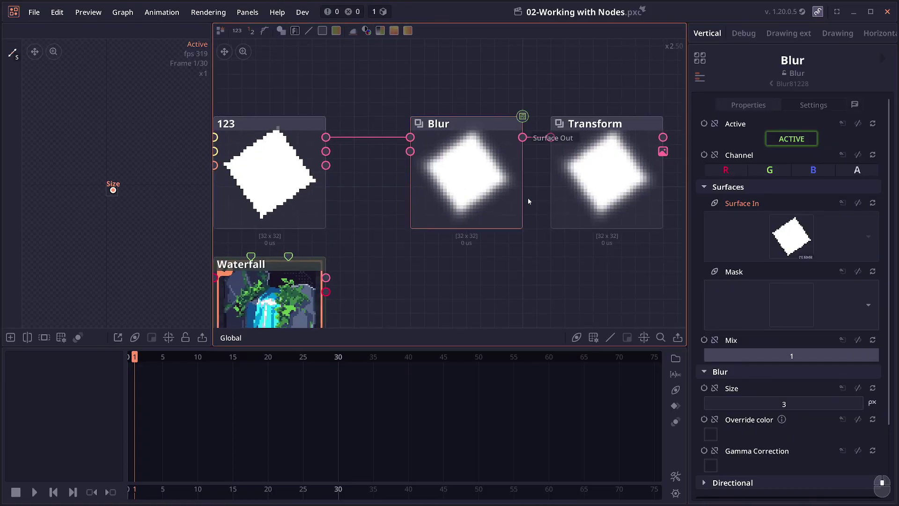
left_click(517, 195)
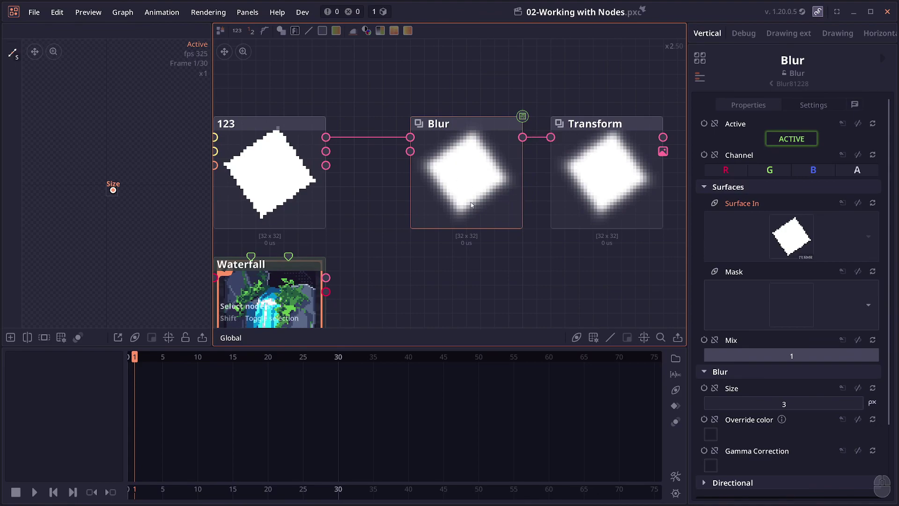
Step: Assign the orange color to the Blur node's Surface In input
right_click(739, 205)
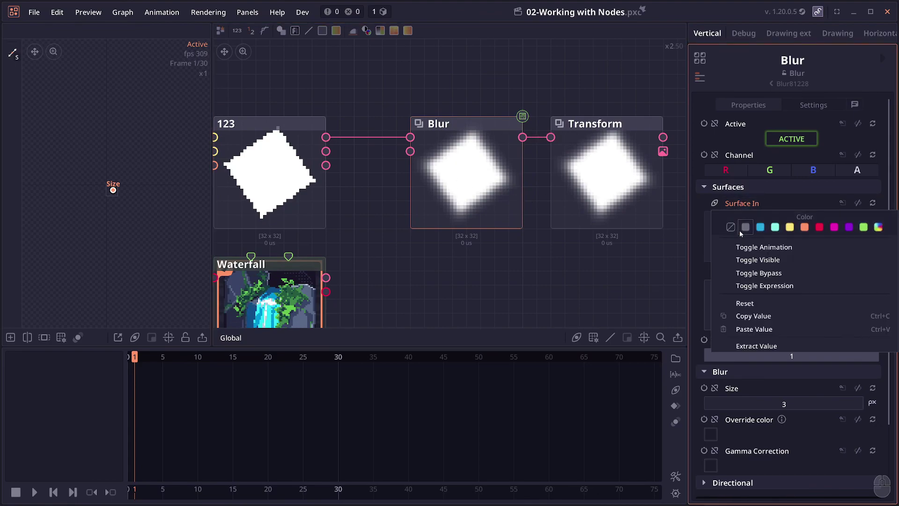
left_click(799, 227)
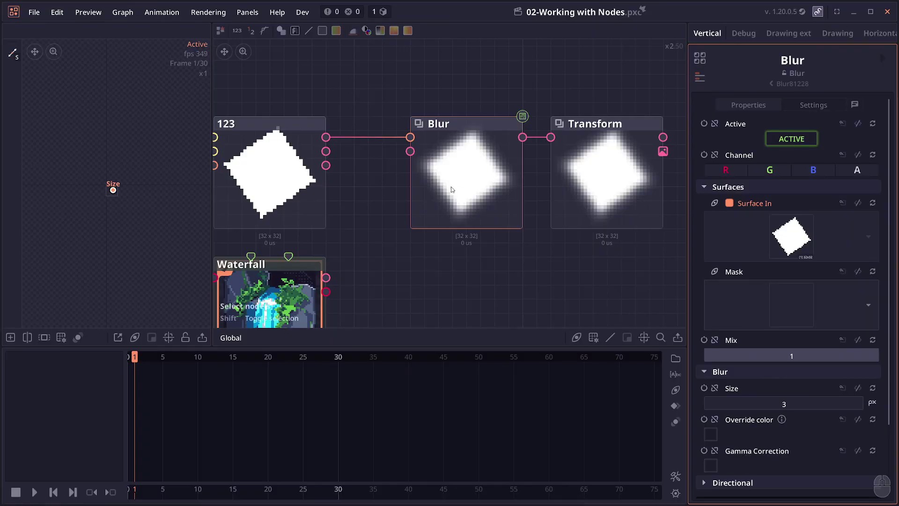
left_click(371, 190)
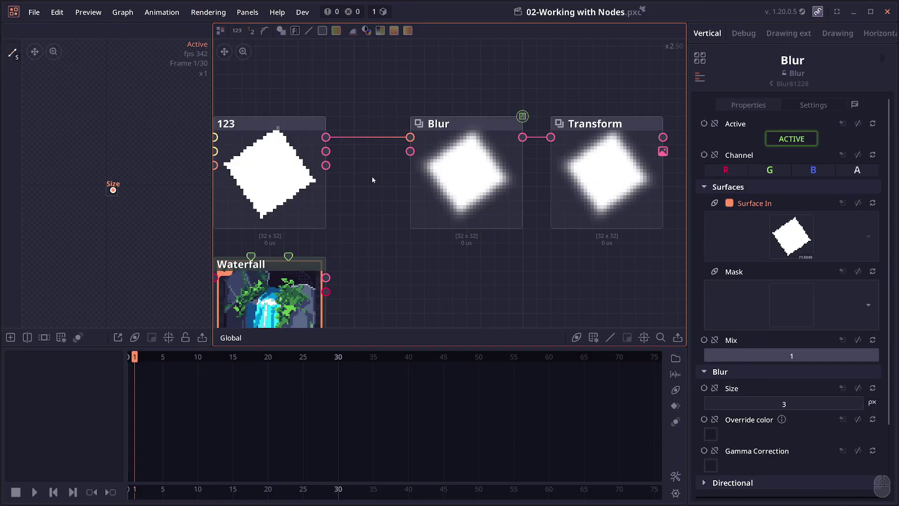
Step: Animate the Transform node's Position with keyframes at frames 1 and 30
left_click_drag(431, 74, 453, 76)
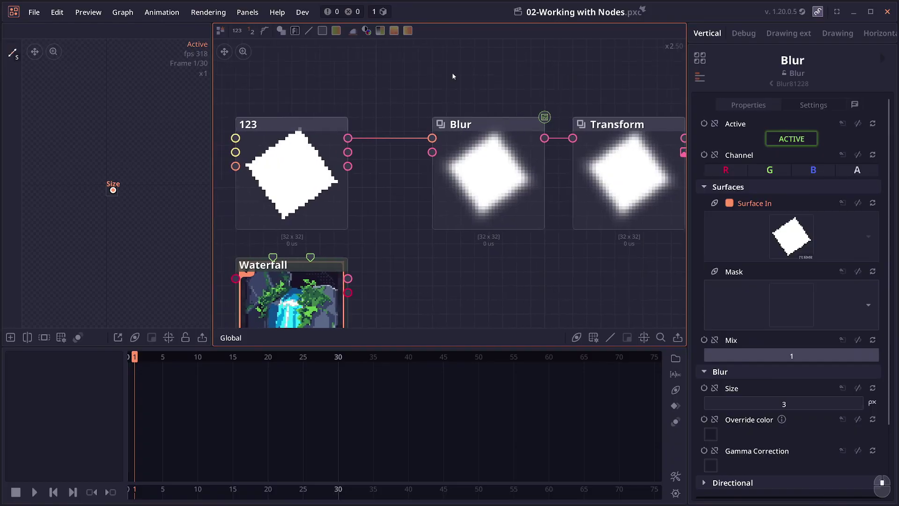
scroll(406, 138, "up", 1)
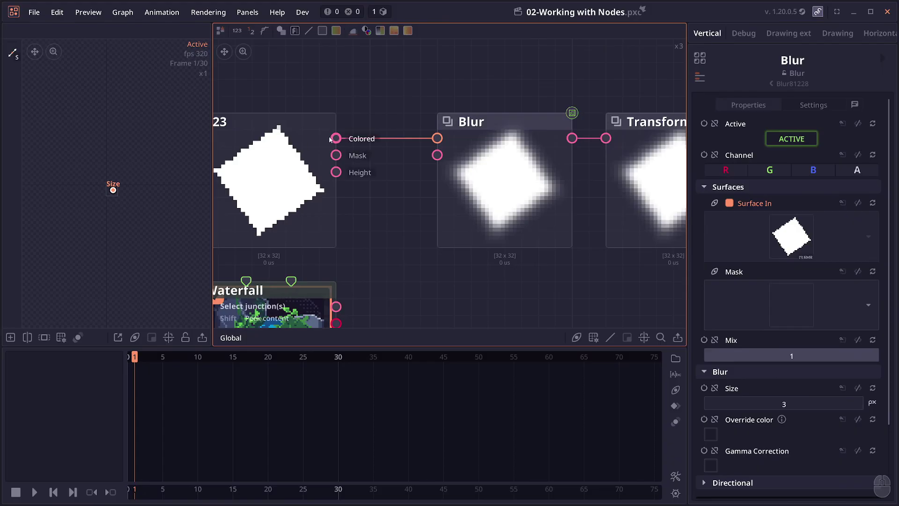
scroll(436, 138, "down", 1)
left_click(666, 194)
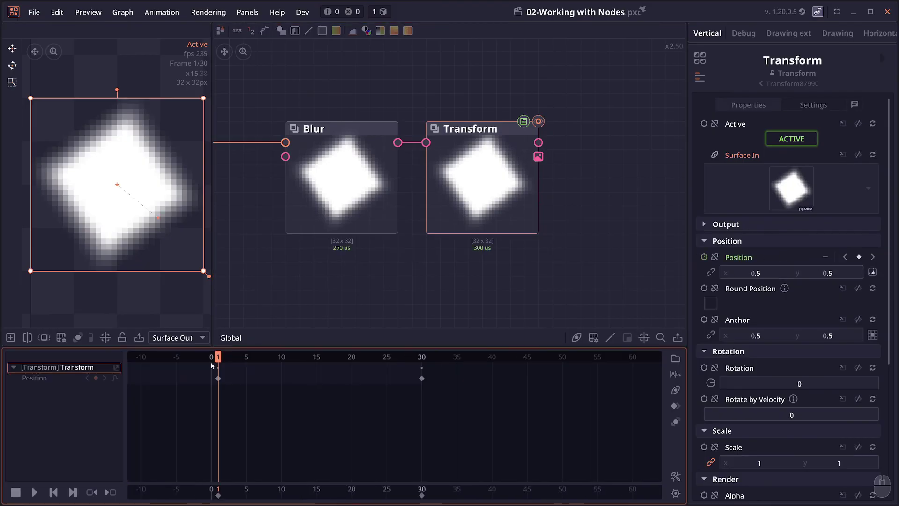
mouse_move(218, 379)
mouse_move(421, 378)
Step: Separate the Transform node's animated Position into x and y axes and move the first Position x keyframe to frame 13
right_click(746, 261)
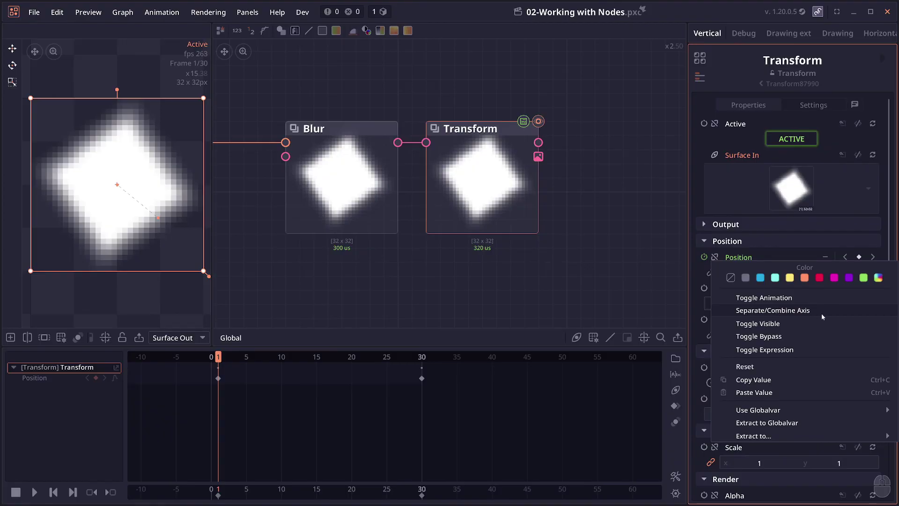
left_click(39, 379)
right_click(43, 380)
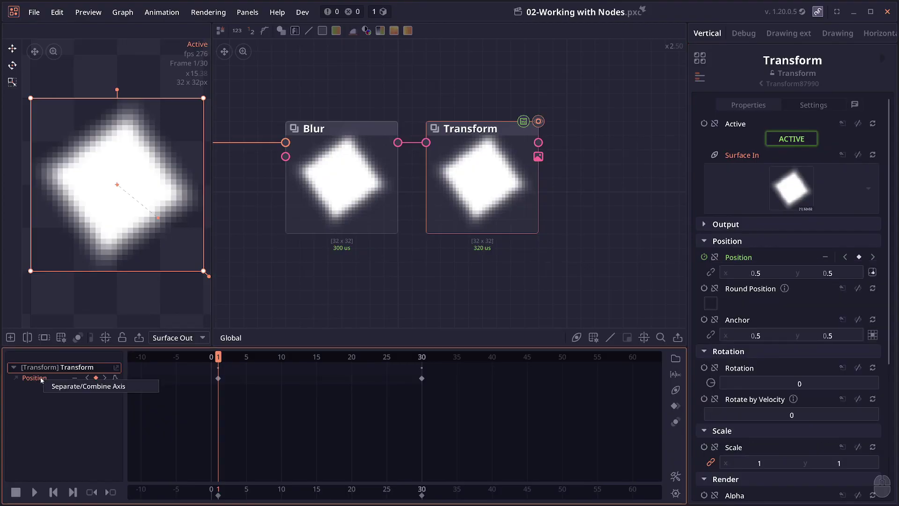
left_click(31, 400)
right_click(41, 378)
left_click(68, 387)
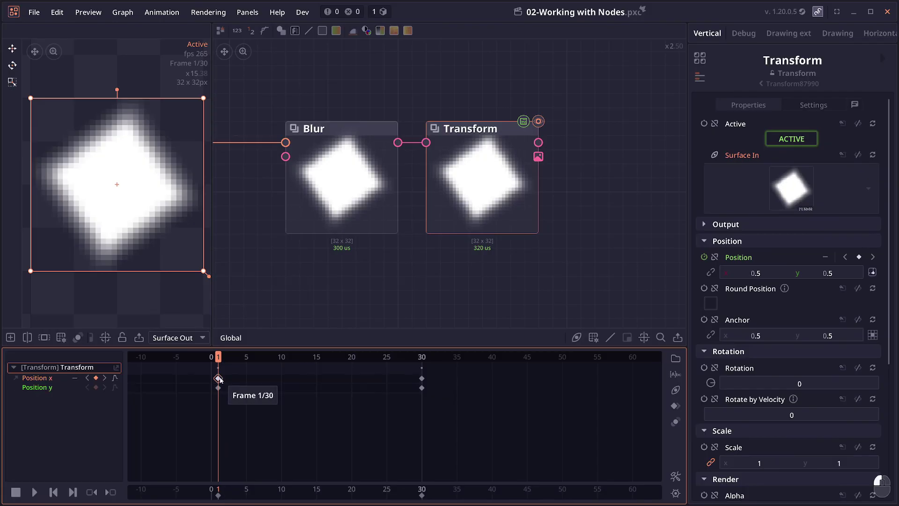
left_click_drag(219, 378, 301, 378)
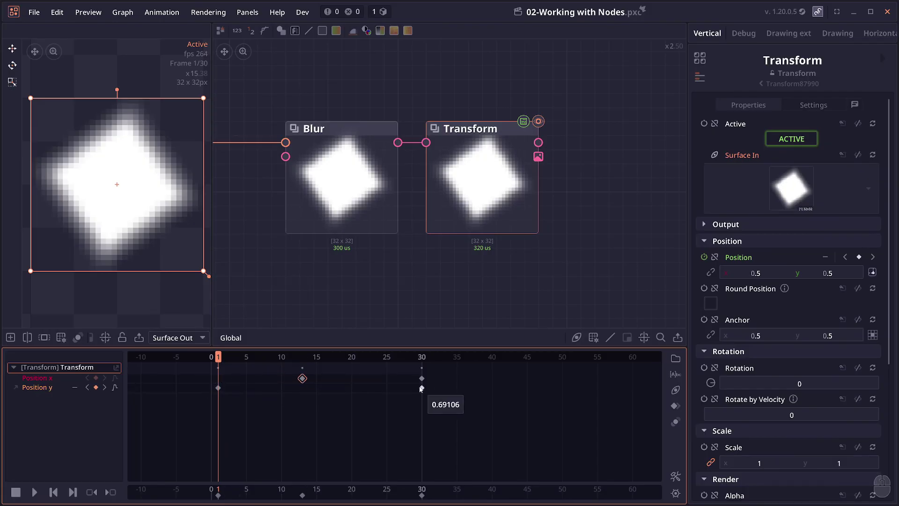
Step: Move the last Position y keyframe from frame 30 to about frame 21
left_click_drag(422, 388, 358, 387)
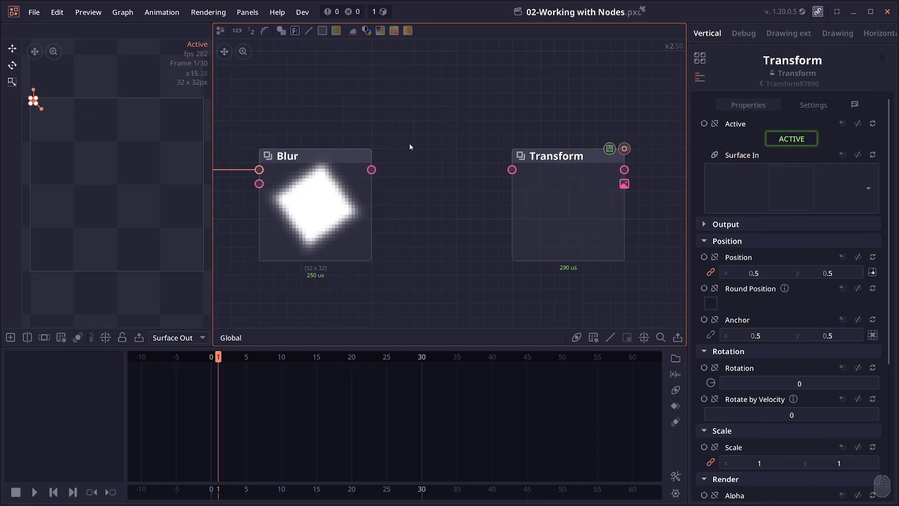
Step: Connect the Blur node's Surface Out to the Transform node's Surface In
left_click_drag(412, 193, 370, 209)
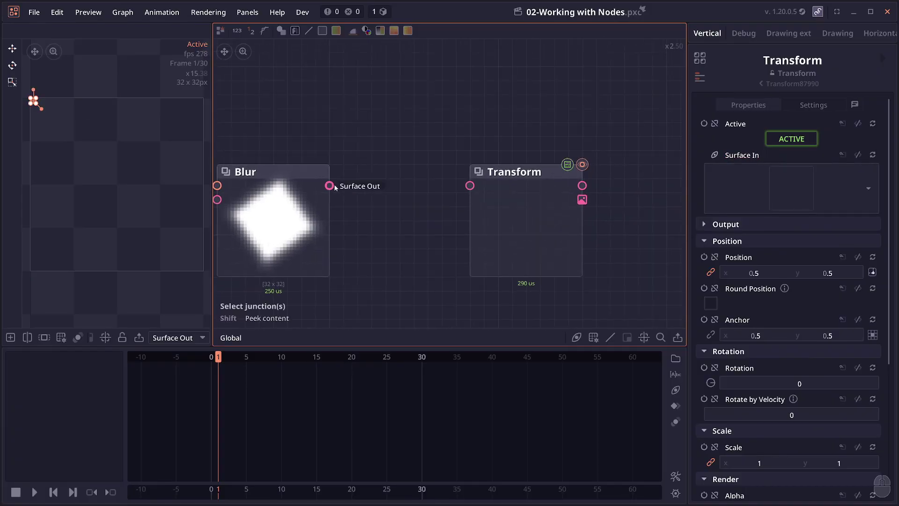
left_click_drag(329, 186, 518, 173)
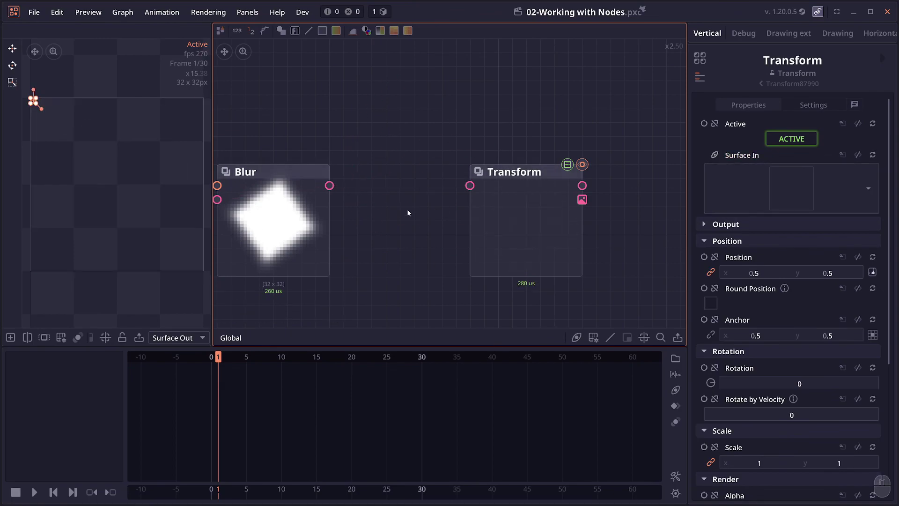
left_click(404, 205)
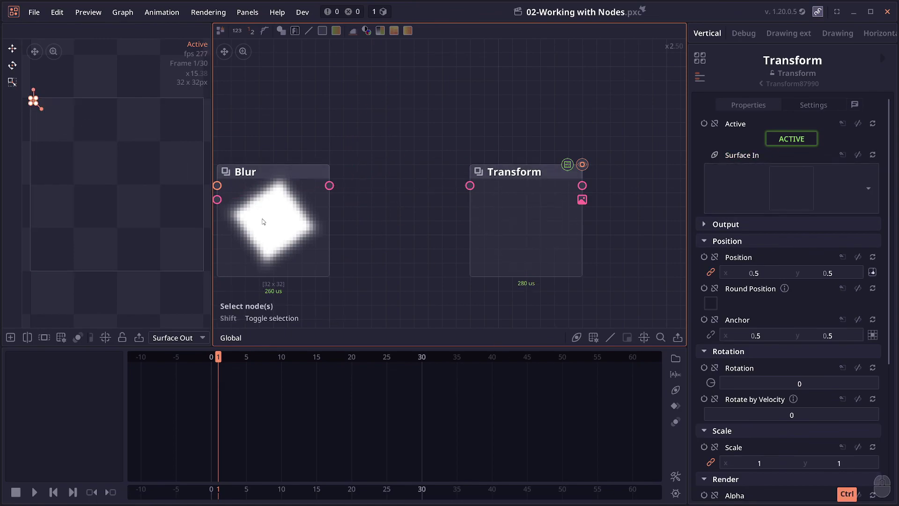
left_click(307, 234)
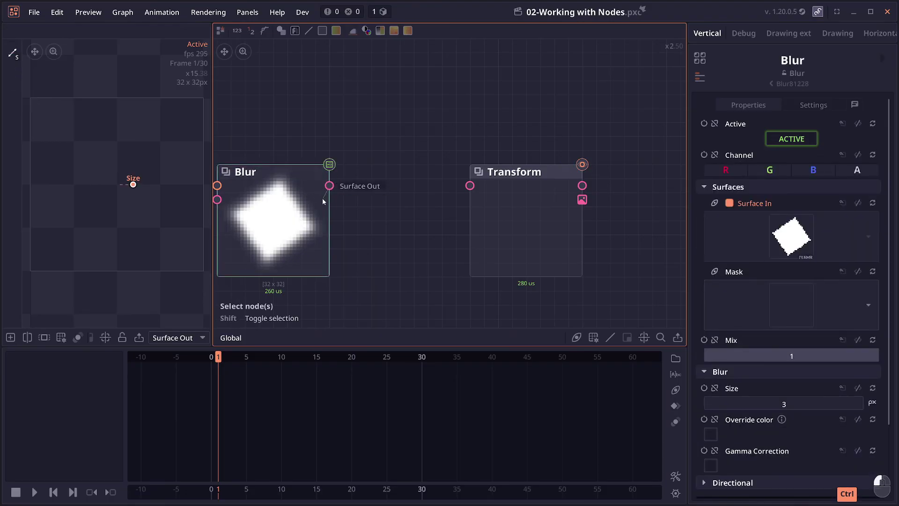
left_click_drag(323, 201, 558, 231)
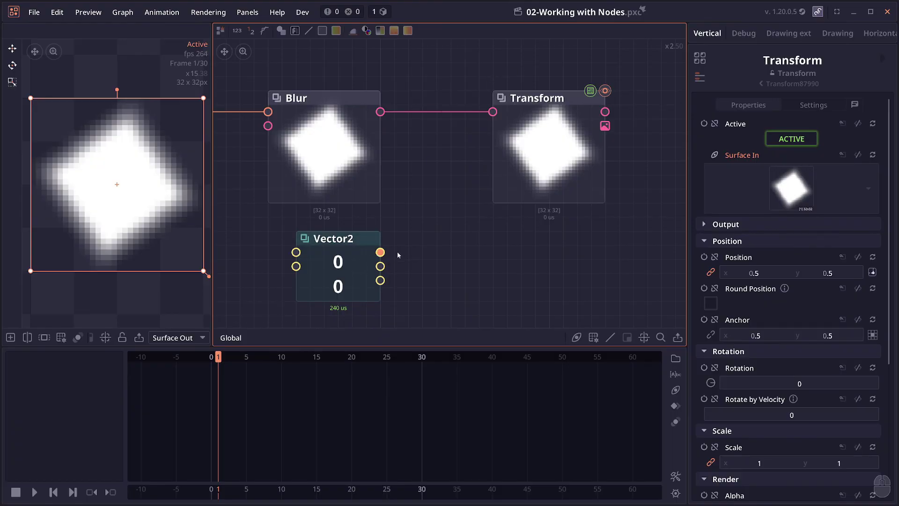
Step: Try connecting the Vector2 node's vector output to the Transform node's Position property, and undo the connection
left_click_drag(386, 253, 792, 191)
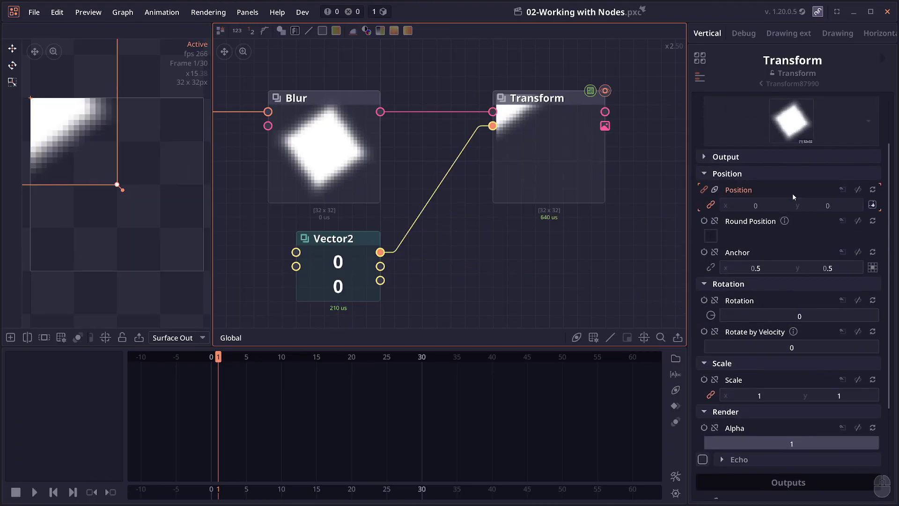
key("ctrl+z")
key("ctrl+z")
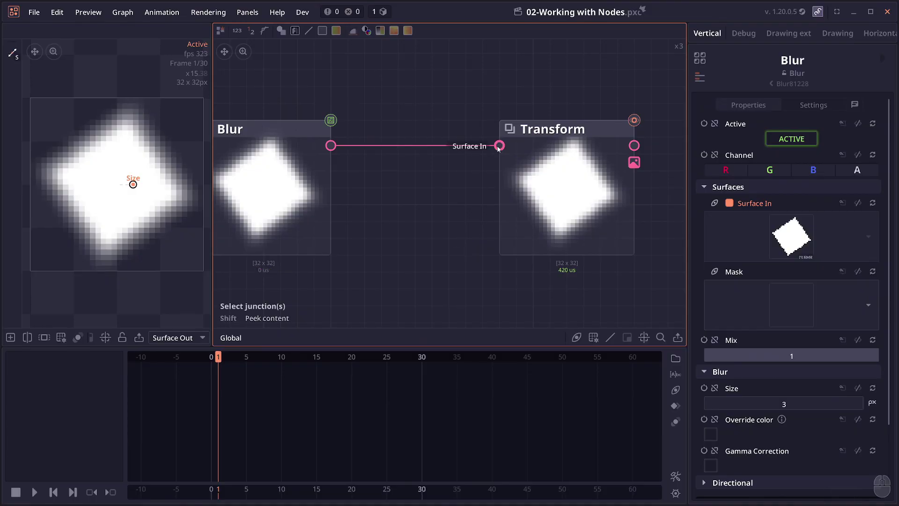
Step: Try detaching the connection between Blur's Surface Out and Transform's Surface In from either end, and undo each removal
left_click_drag(499, 147, 462, 220)
key("ctrl+z")
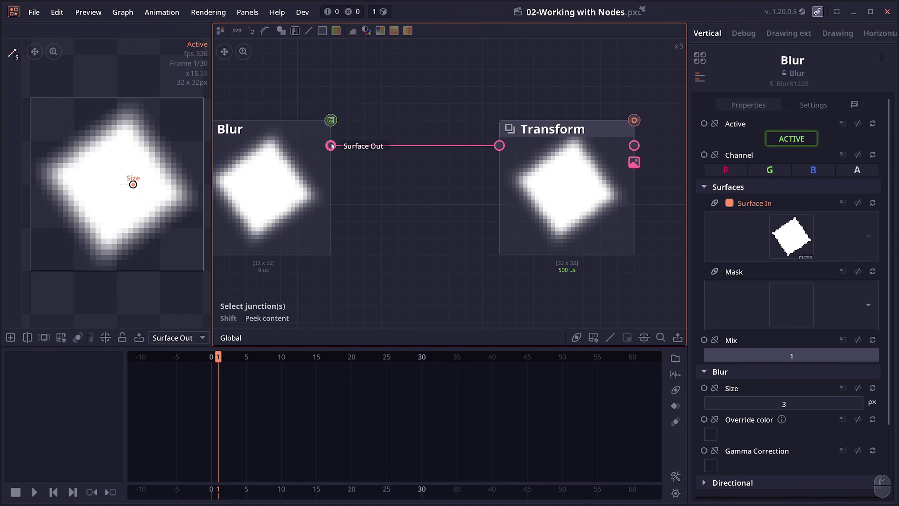
left_click_drag(331, 146, 430, 232)
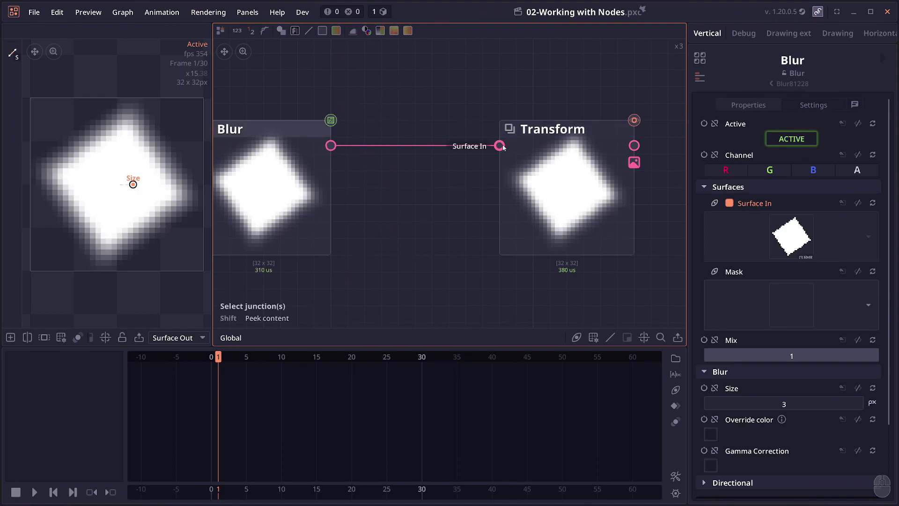
left_click_drag(500, 146, 495, 158)
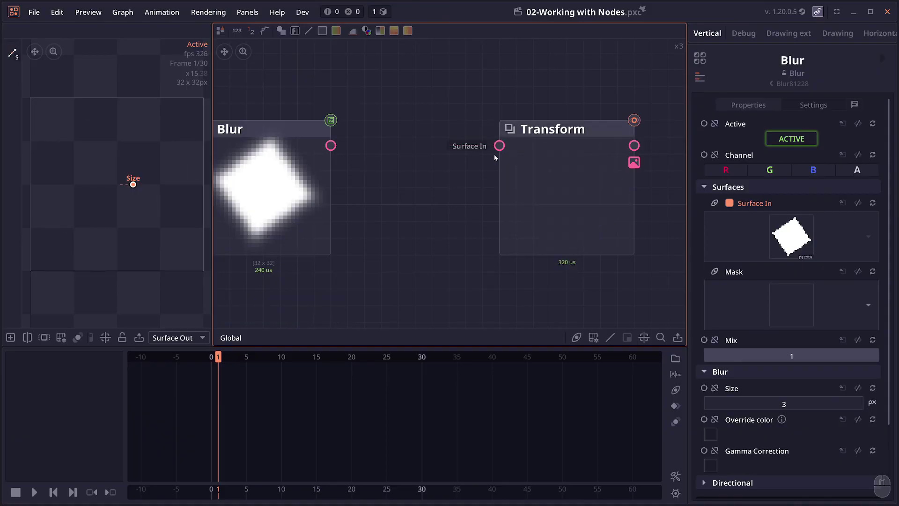
key("ctrl+z")
Step: Check the options of the Blur-to-Transform connection without applying any, and try cutting the connection with a stroke across it
right_click(404, 145)
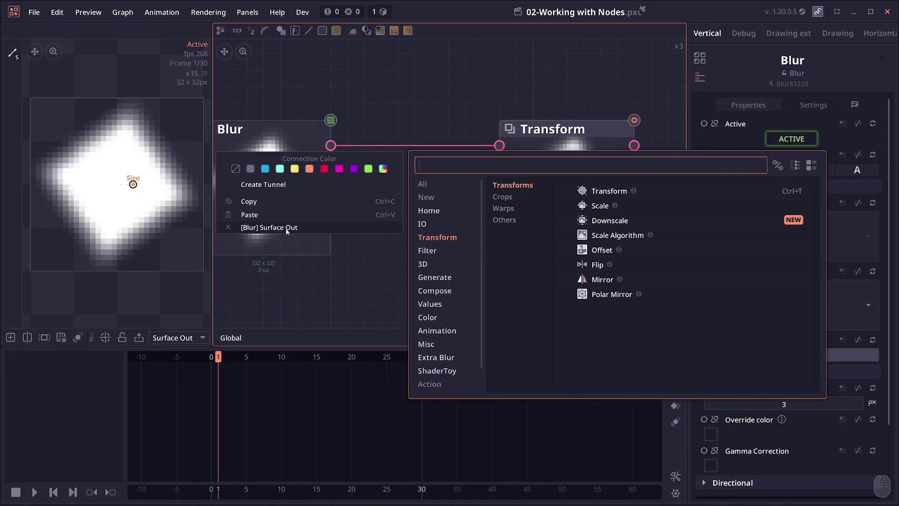
left_click(392, 89)
key("ctrl")
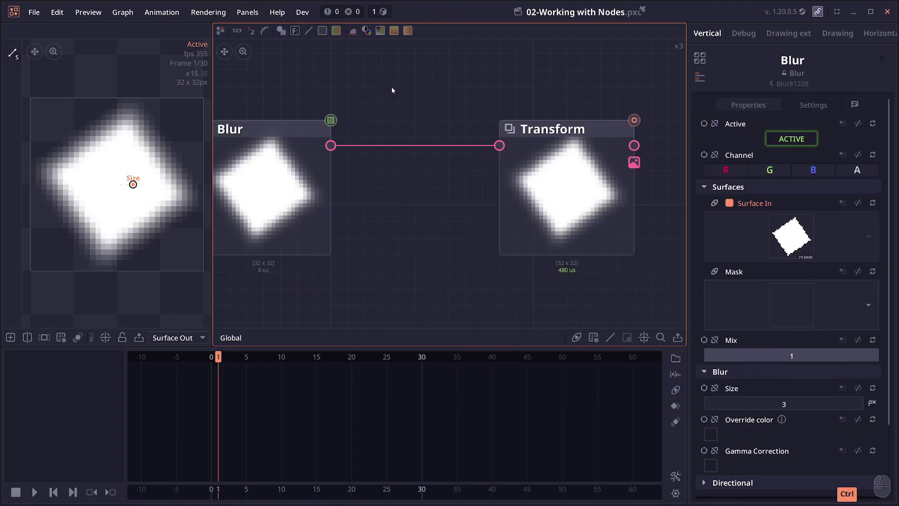
right_click(392, 87, "ctrl")
left_click_drag(420, 111, 423, 227)
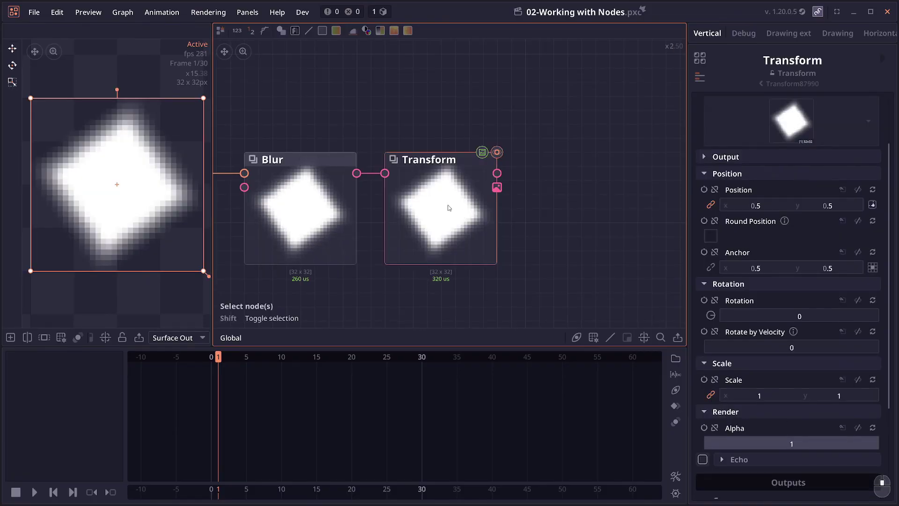
Step: Move the Transform node slightly away from the Blur node, set its Rotation to -13.39, and reset the Rotation to its default
left_click_drag(453, 203, 483, 202)
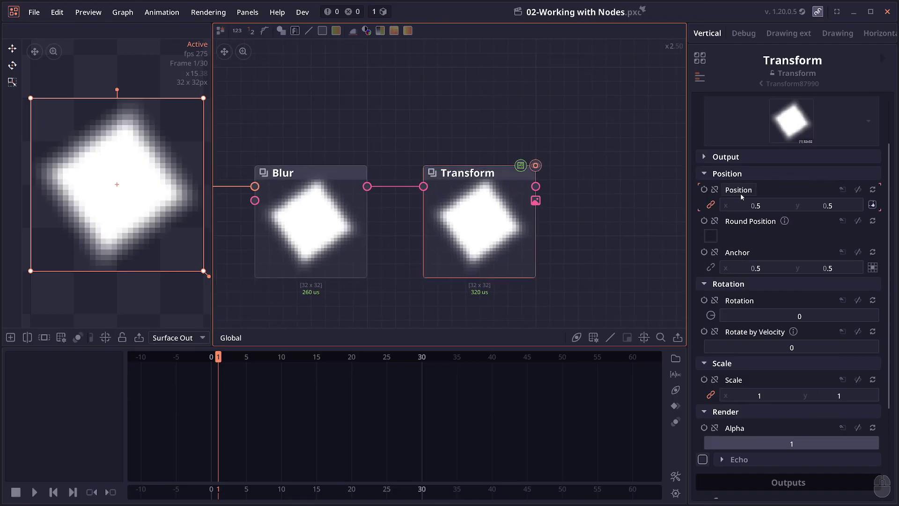
scroll(849, 284, "down", 1)
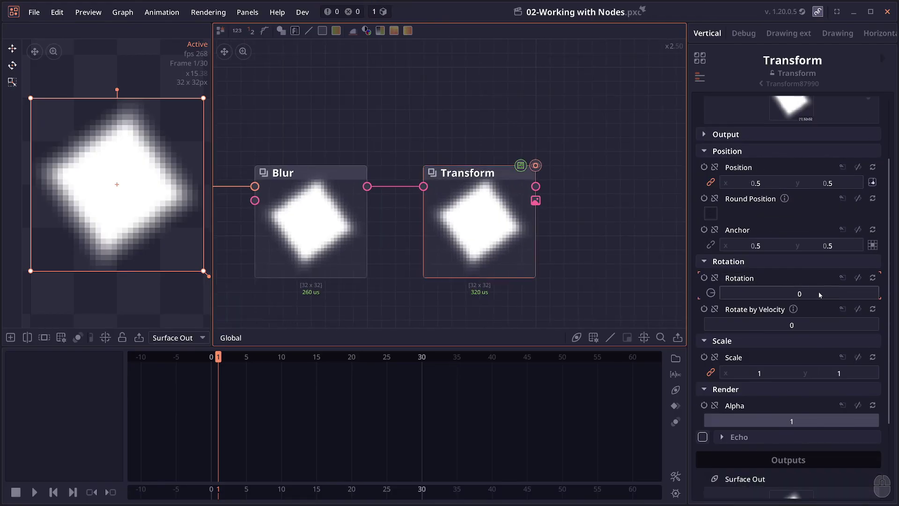
left_click_drag(816, 292, 811, 293)
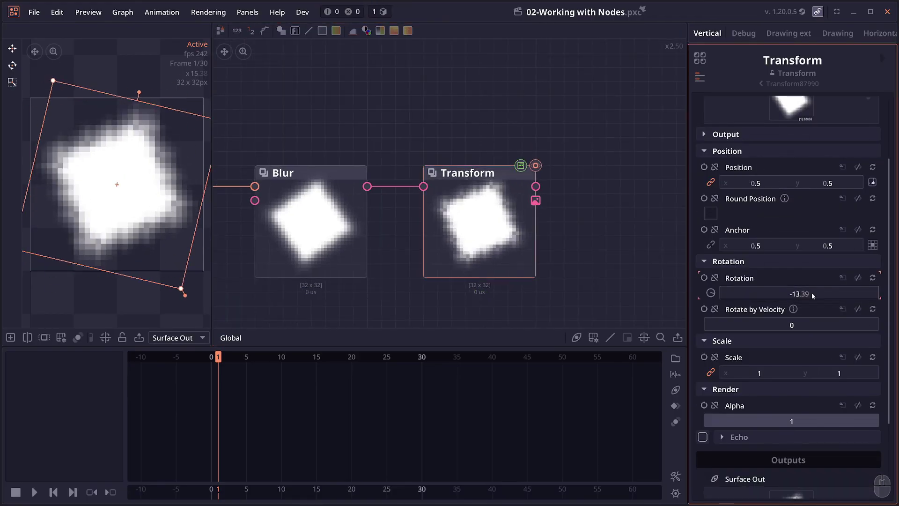
left_click(871, 277)
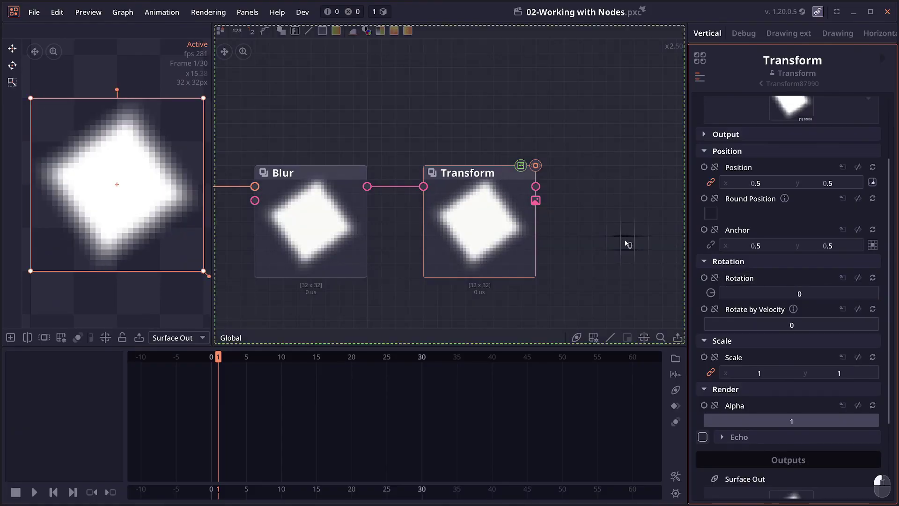
Step: Place the Number node linked to the Transform node's Rotation above the Blur node, and try detaching its link
left_click_drag(322, 77, 361, 110)
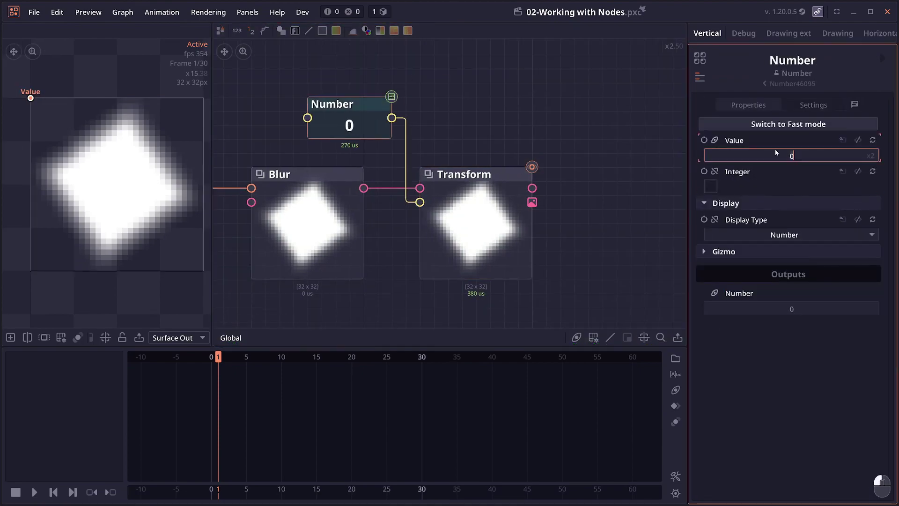
left_click_drag(391, 118, 591, 57)
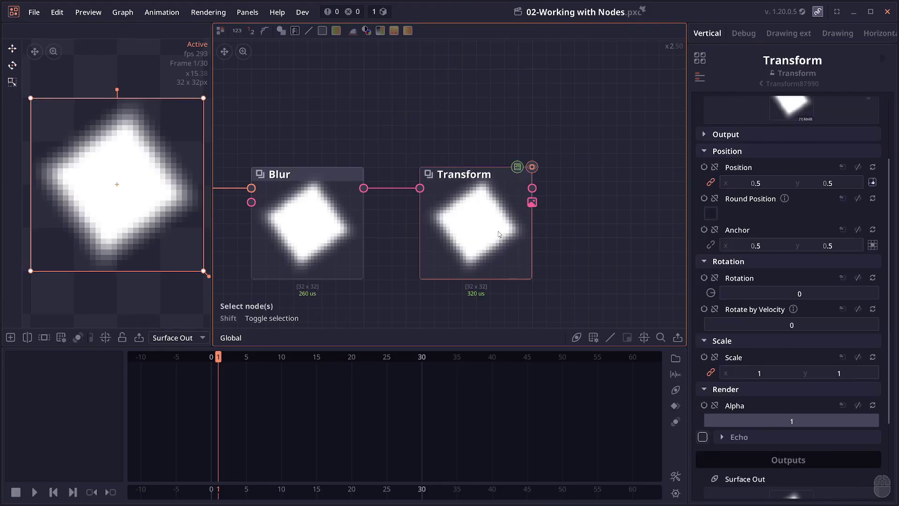
Step: Enable bypass on the Transform node's Rotation, set the Rotation to 24.04, and turn the bypass off again
right_click(742, 278)
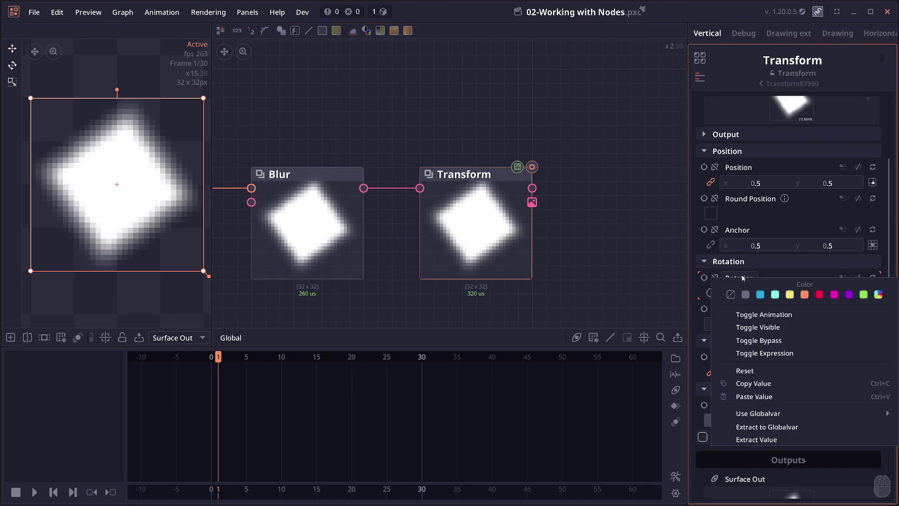
left_click(749, 343)
scroll(520, 242, "up", 1)
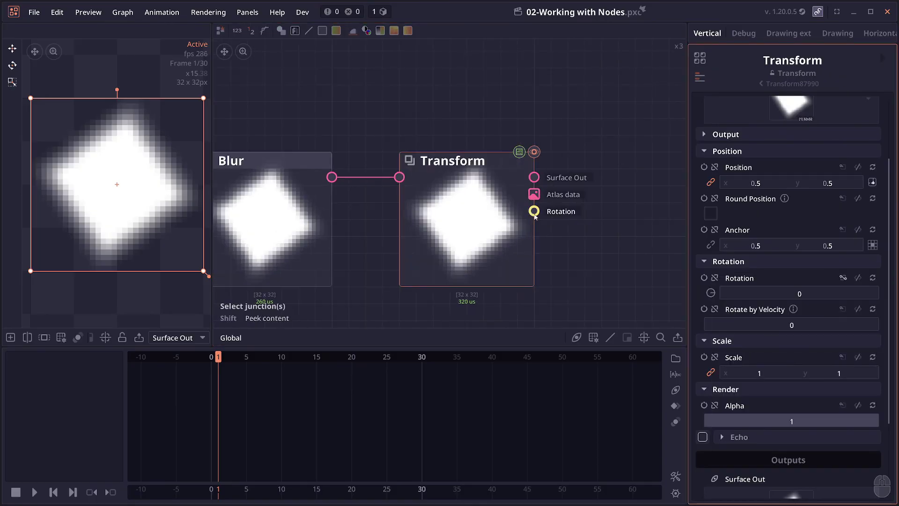
left_click_drag(535, 216, 415, 227)
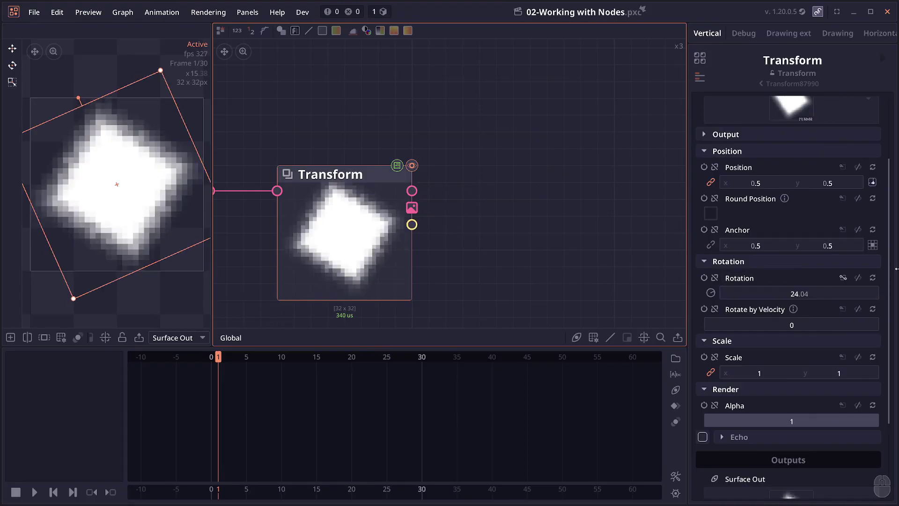
left_click(841, 278)
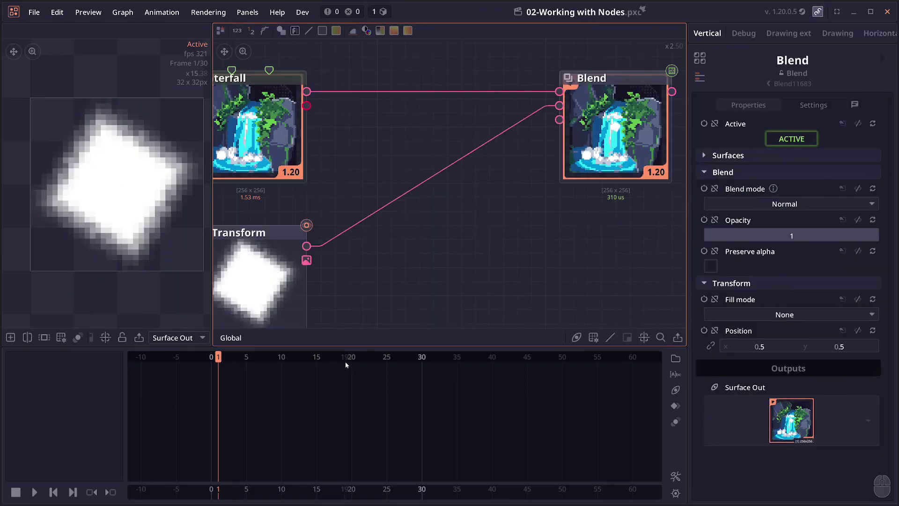
Step: Add a pin on the connection between Transform and Blend, move it level with Transform's output, and delete it
double_click(429, 181)
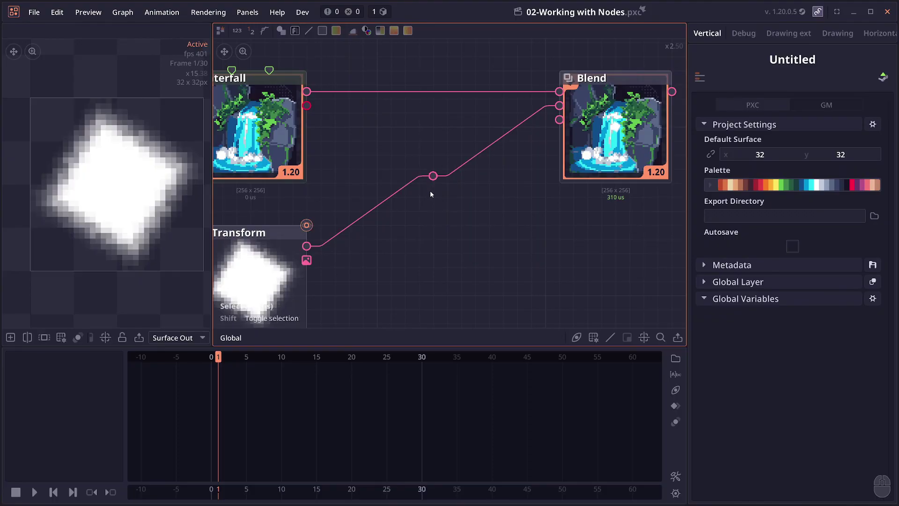
left_click_drag(427, 191, 525, 257)
scroll(481, 202, "down", 1)
scroll(481, 202, "up", 1)
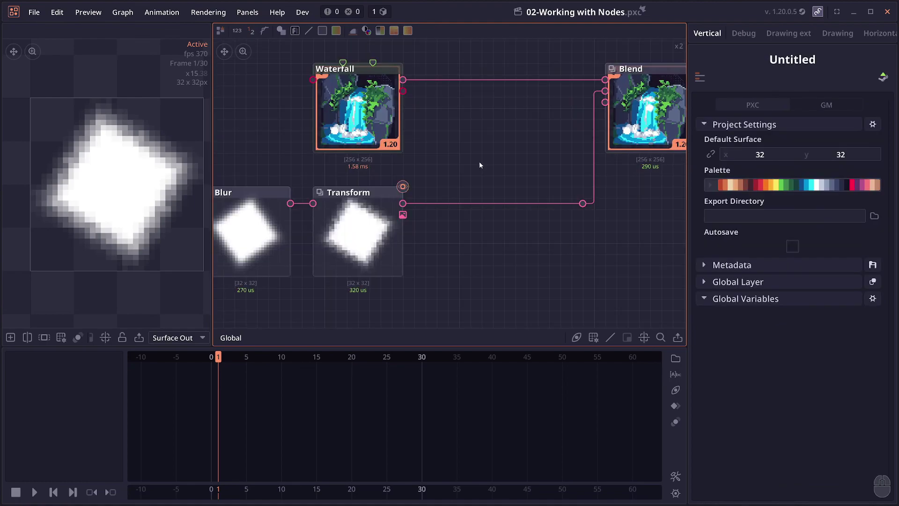
left_click(580, 206)
key("Delete")
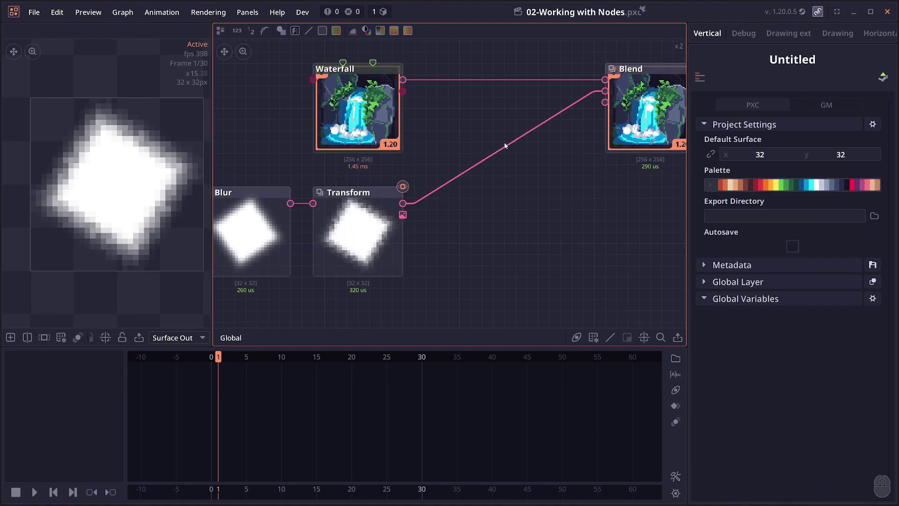
Step: Create a tunnel on the connection between the Transform and Blend nodes
right_click(505, 146)
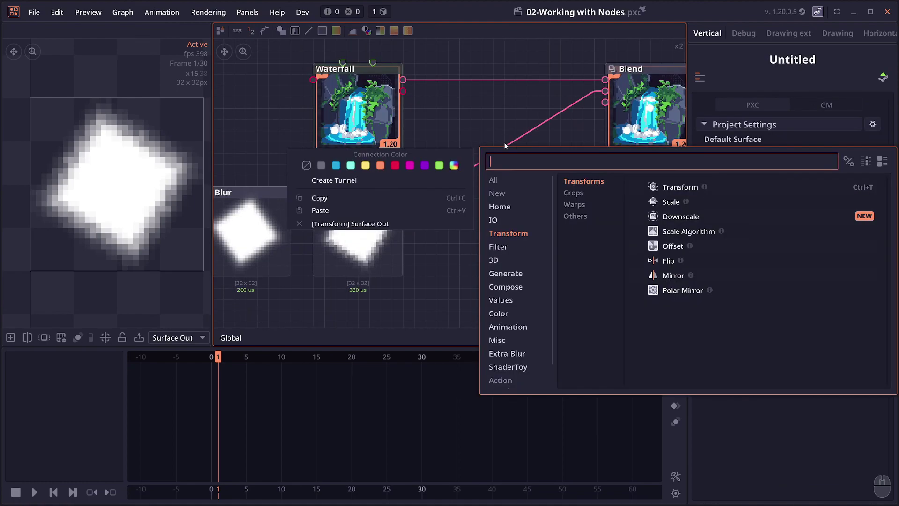
left_click(321, 182)
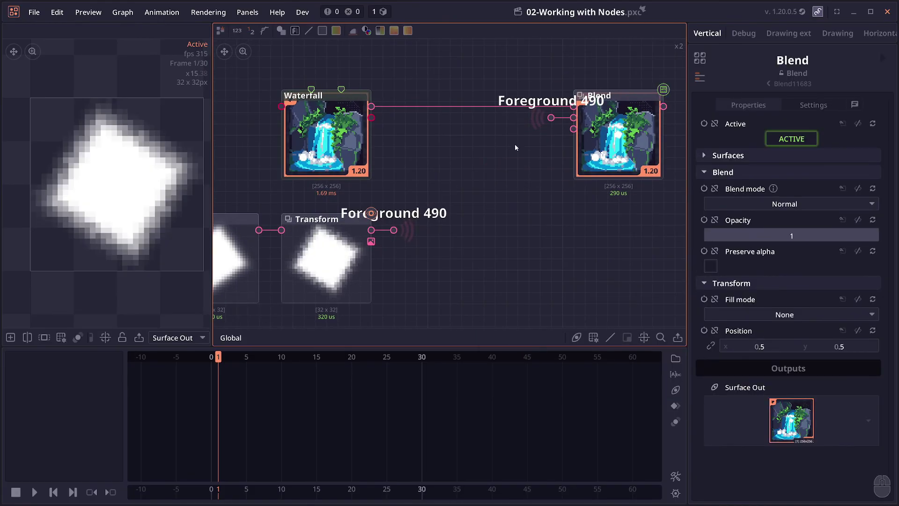
left_click_drag(419, 189, 386, 187)
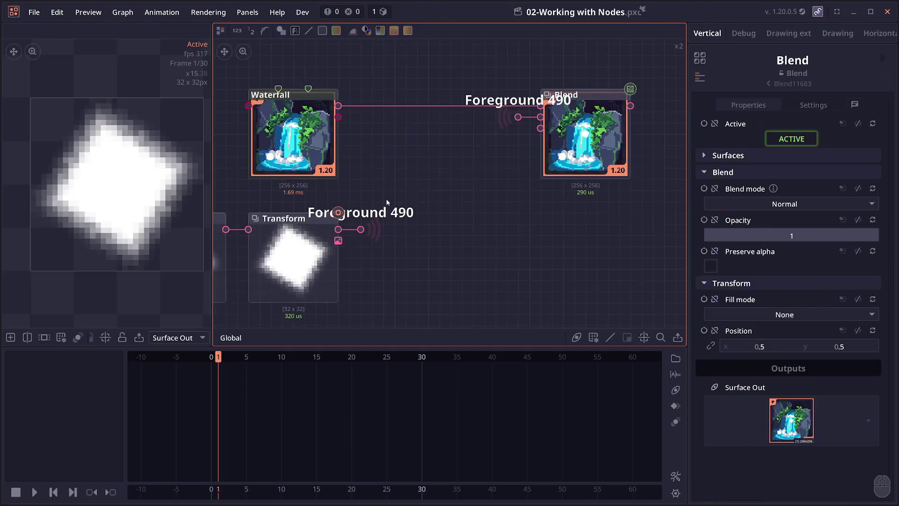
Step: Move the Blend node and its tunnel receiver above the Transform node, and align the Waterfall node above the 123 node
scroll(439, 162, "down", 3)
left_click_drag(461, 96, 634, 187)
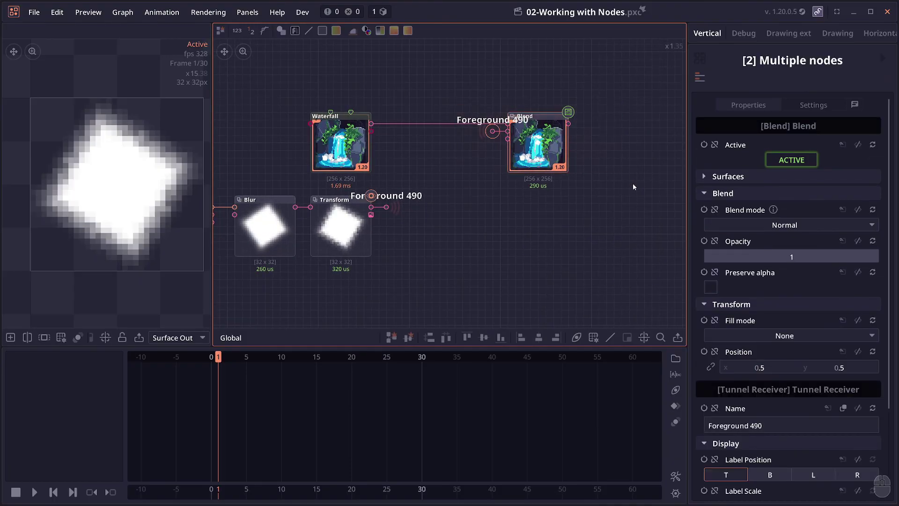
left_click_drag(536, 195, 389, 254)
left_click_drag(385, 207, 662, 76)
left_click(574, 159)
scroll(574, 159, "down", 1)
left_click_drag(574, 159, 480, 209)
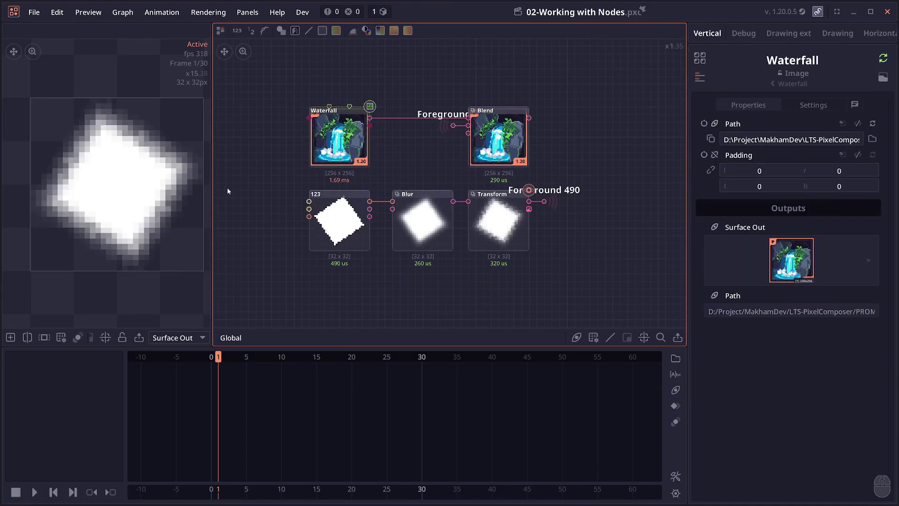
Step: Select all the nodes in the graph and enclose them in a frame
left_click_drag(262, 154, 258, 166)
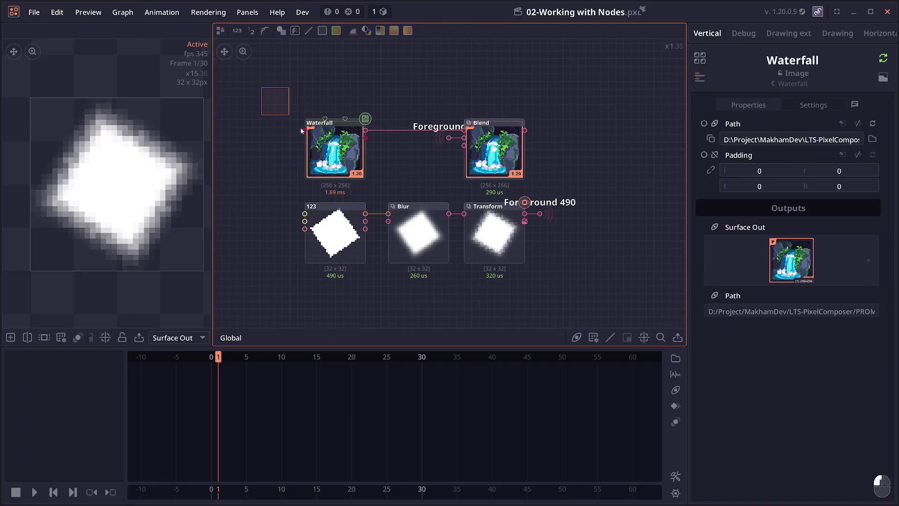
left_click_drag(261, 88, 282, 153)
left_click_drag(267, 90, 581, 326)
key("shift+f")
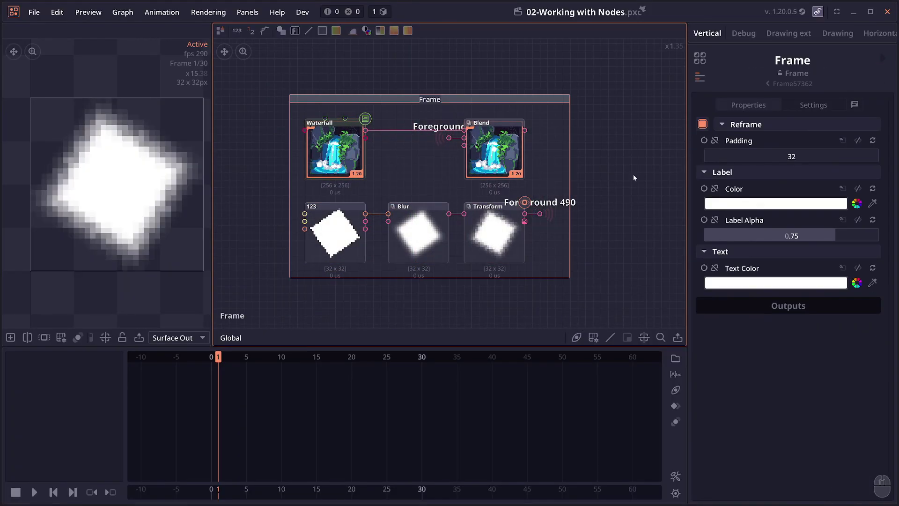
left_click(622, 148)
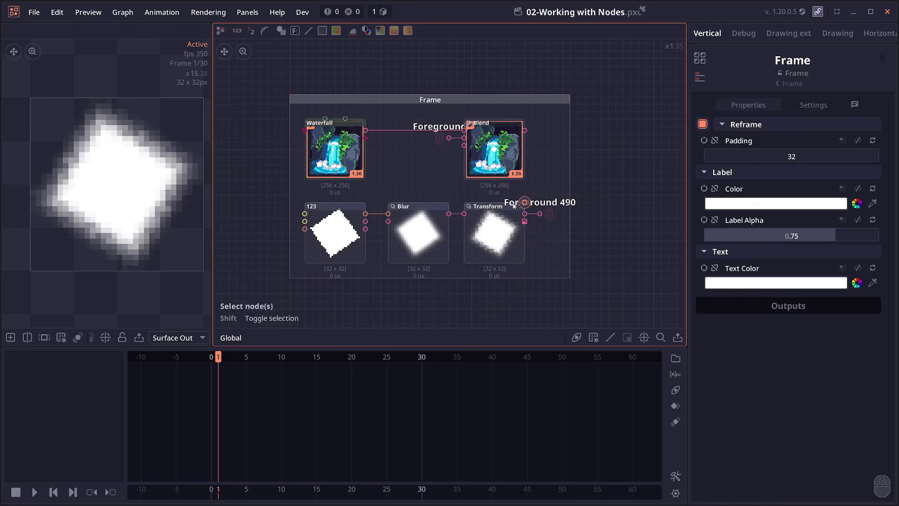
Step: Try moving the Blend node outward past the frame's edge, level with its current row
left_click_drag(519, 157, 642, 160)
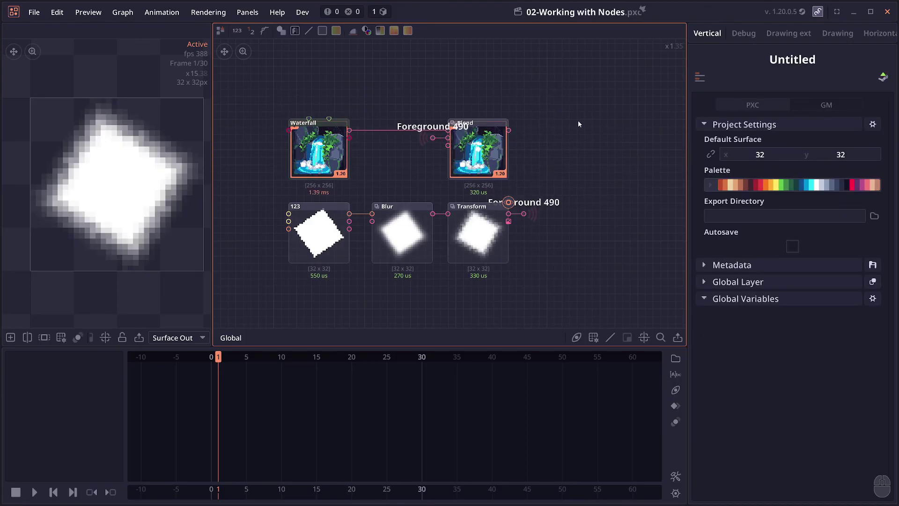
Step: Select all the nodes and combine them into a group, undo the grouping, and group them again
left_click_drag(559, 100, 600, 106)
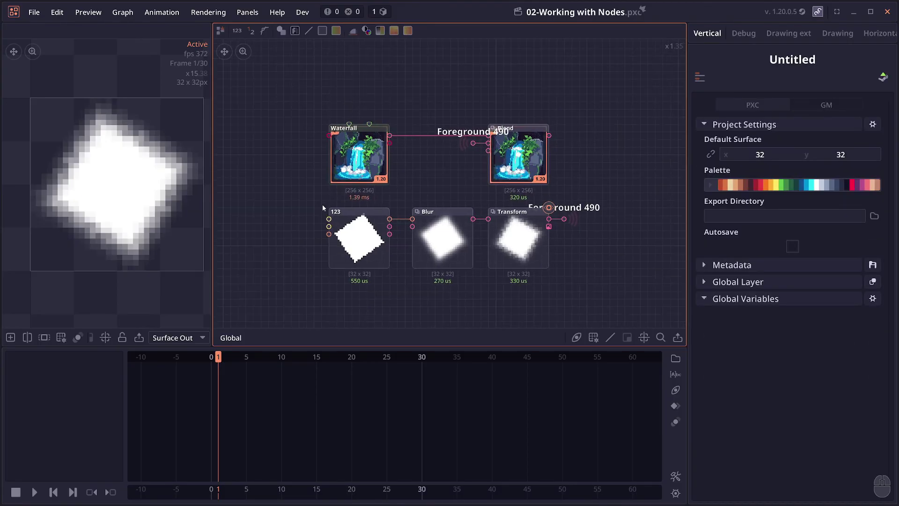
left_click_drag(281, 85, 619, 299)
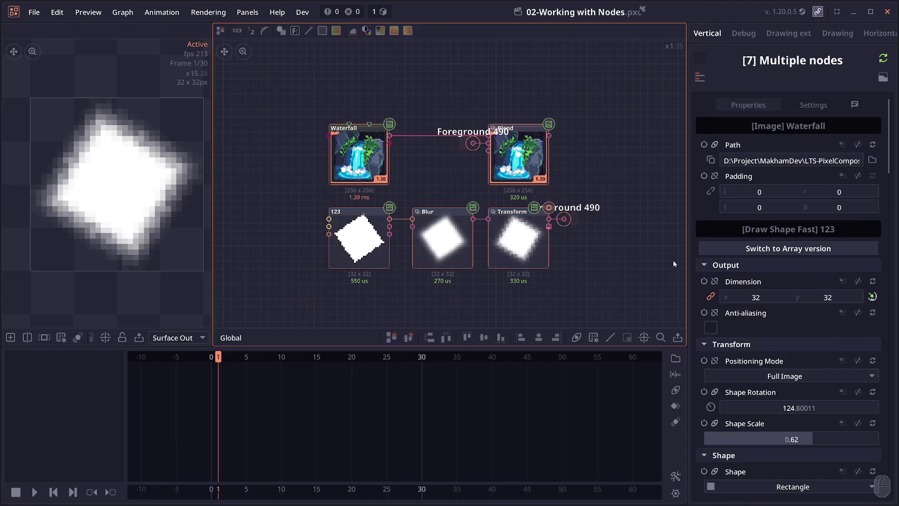
key("ctrl+g")
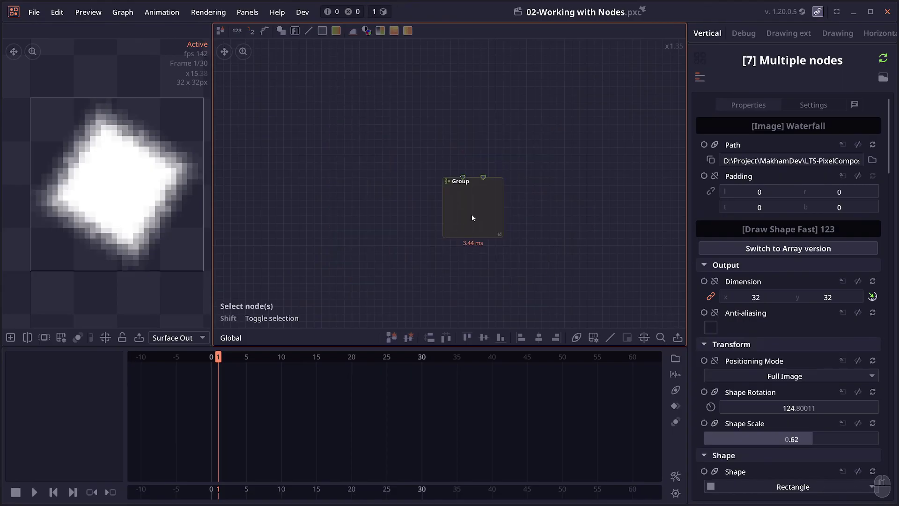
key("ctrl+z")
right_click(527, 241)
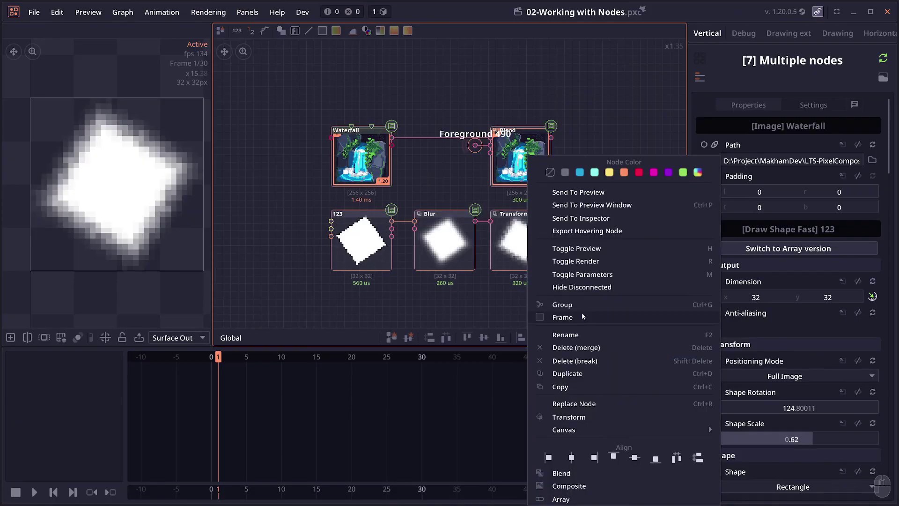
left_click(559, 307)
Step: Enter the group to view the nodes inside and return to the global graph, twice
left_click_drag(459, 203, 440, 189)
scroll(470, 143, "up", 3)
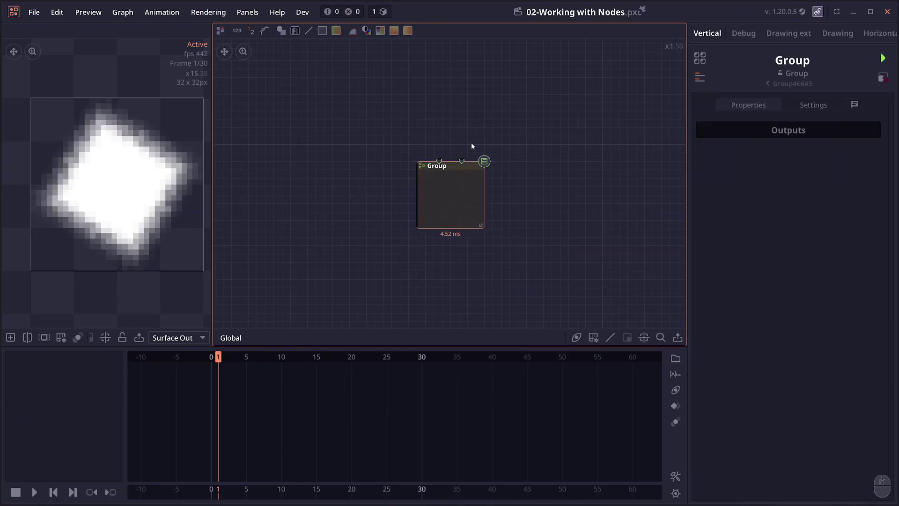
double_click(475, 210)
scroll(519, 264, "down", 1)
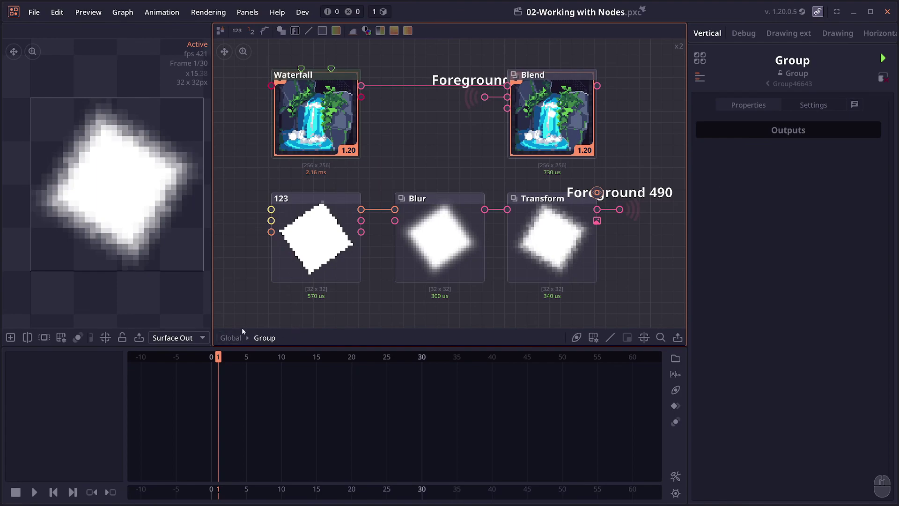
left_click(231, 337)
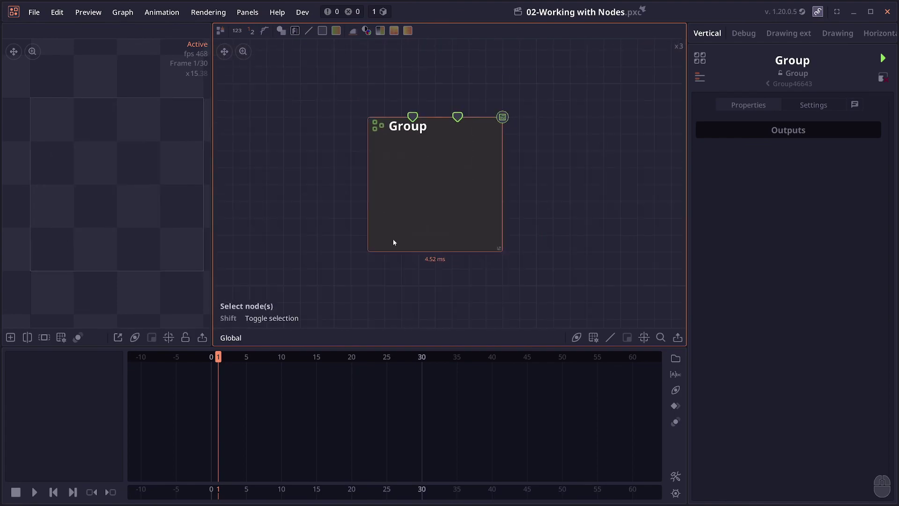
scroll(416, 256, "down", 1)
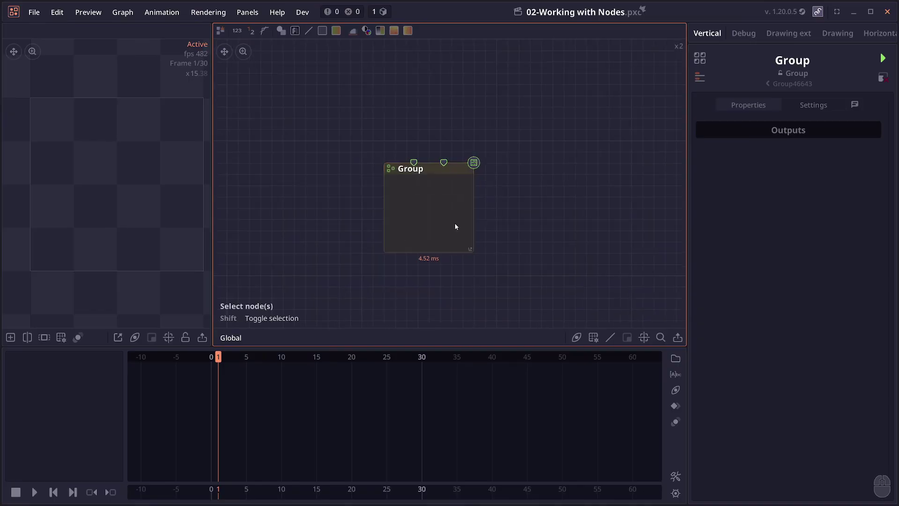
double_click(469, 246)
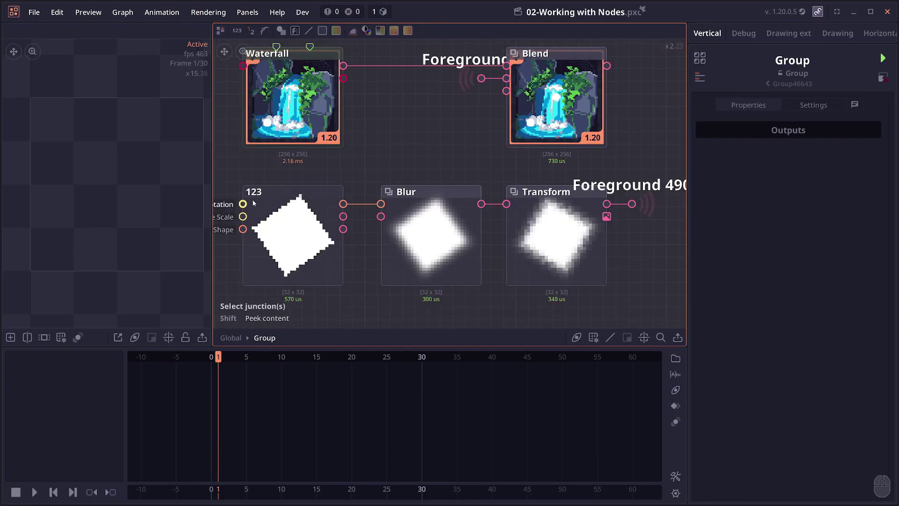
key("BackSpace")
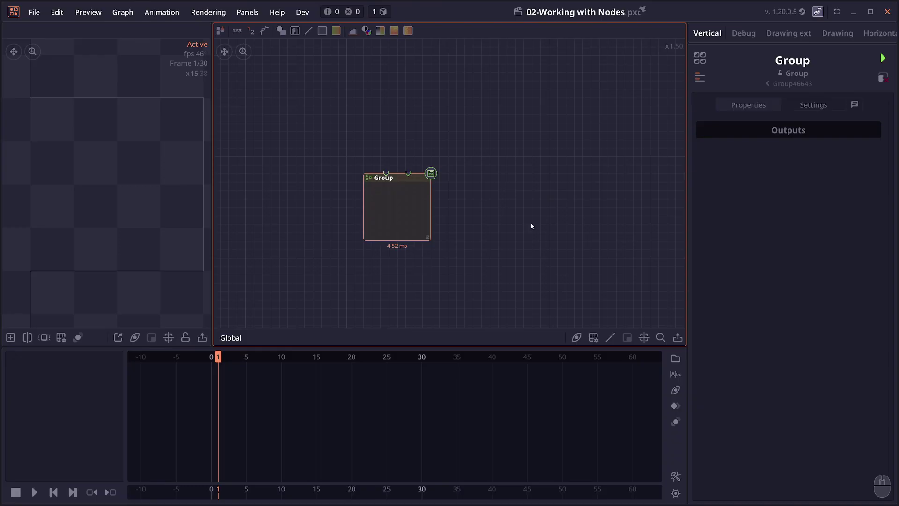
Step: Ungroup the Group node, placing its nodes back in the global graph
double_click(401, 206)
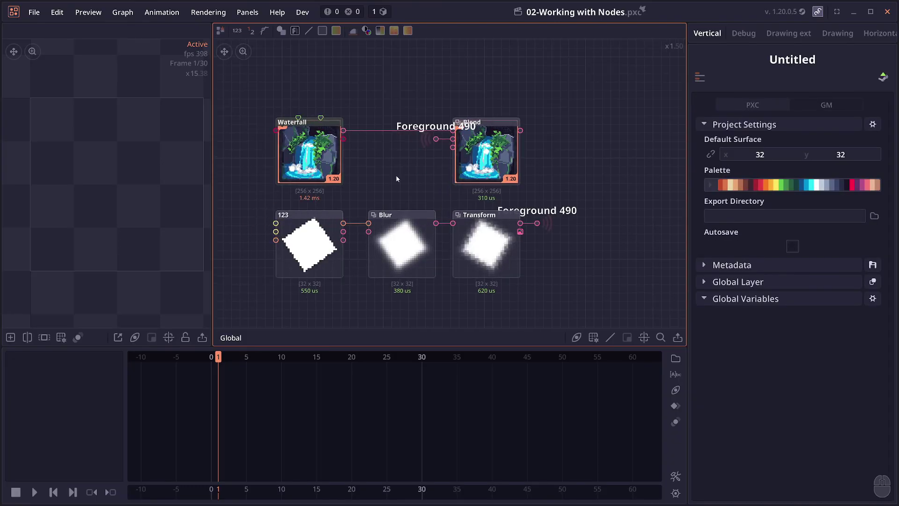
scroll(396, 179, "down", 2)
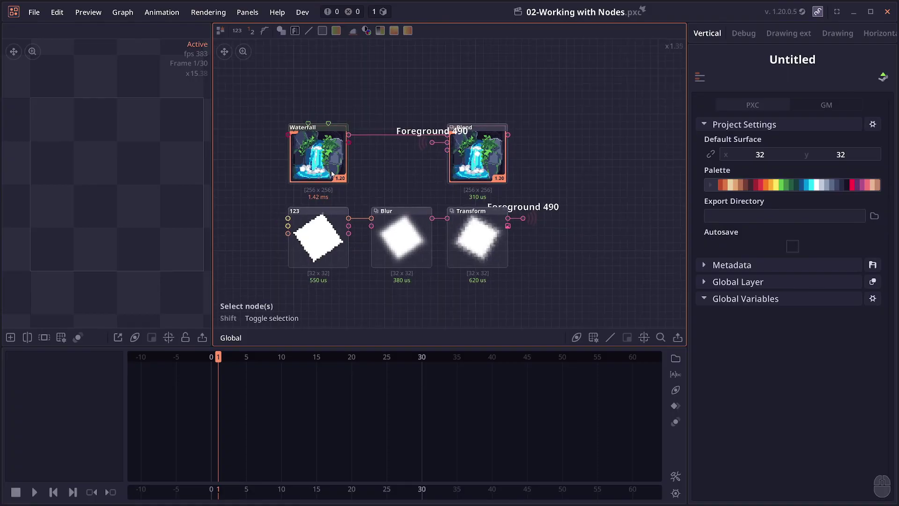
scroll(368, 170, "down", 1)
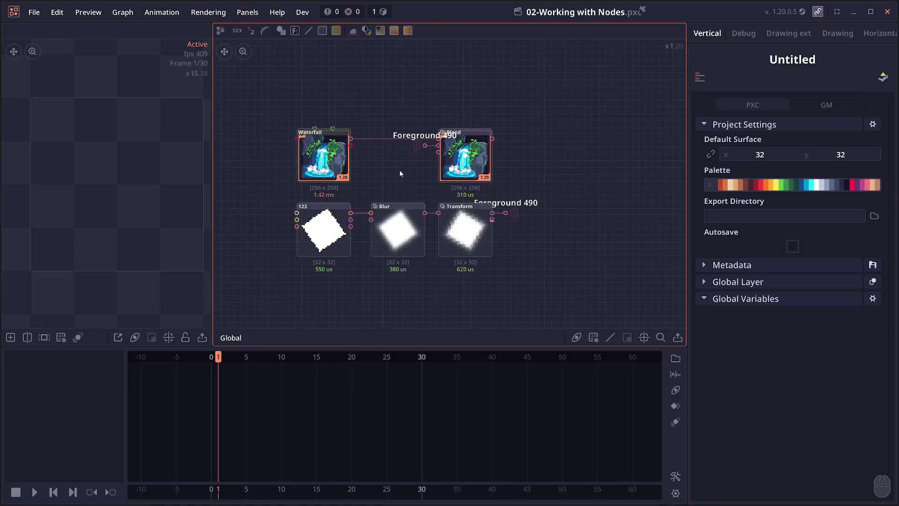
scroll(235, 103, "up", 2)
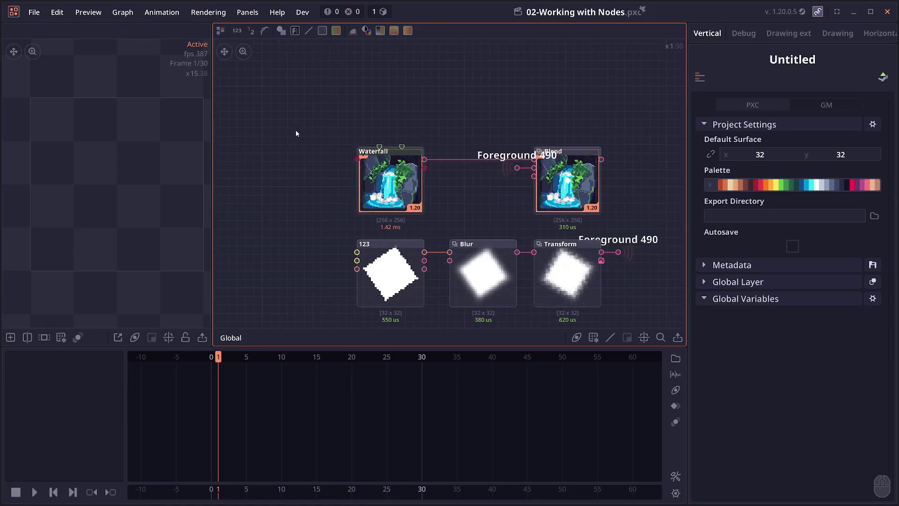